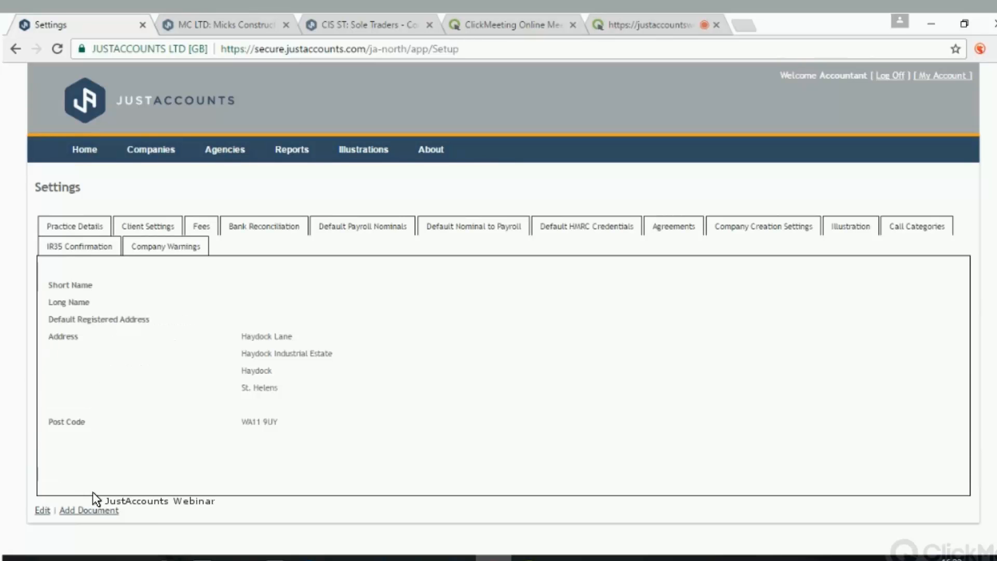
Edit the practice settings' Company Warnings so the VAT return date warning is reported to Nobody, and save.
left_click(43, 511)
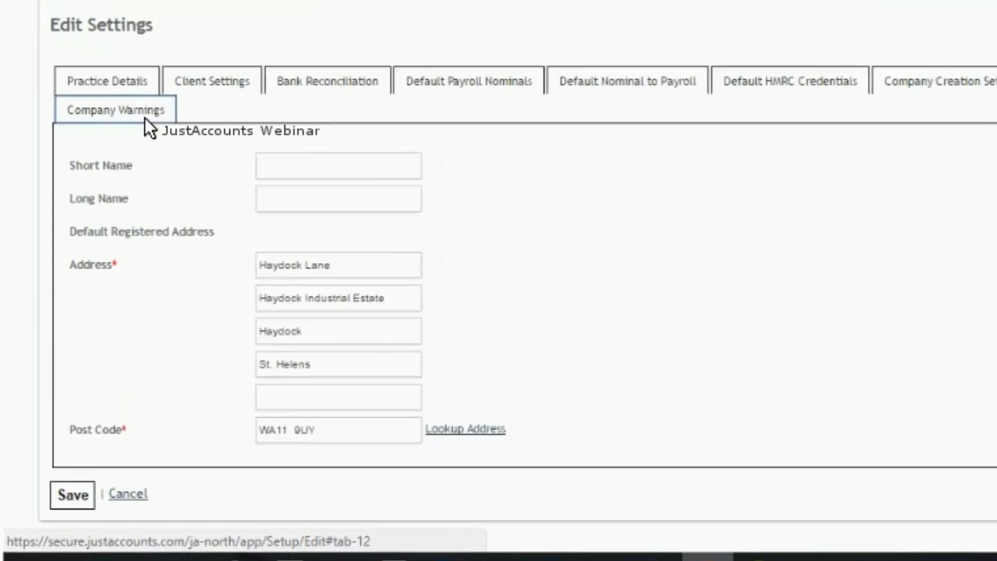
left_click(102, 249)
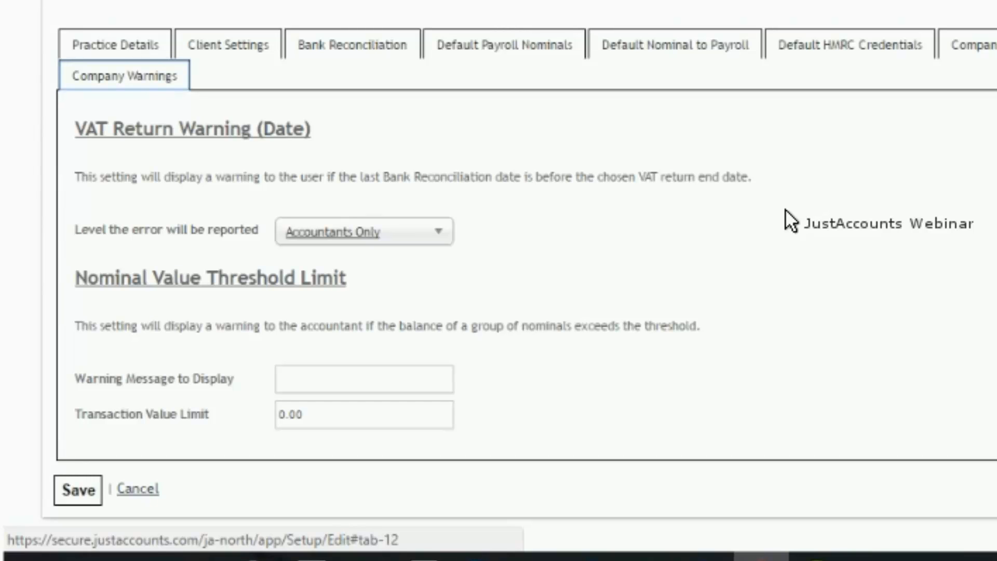
left_click(436, 240)
left_click(432, 243)
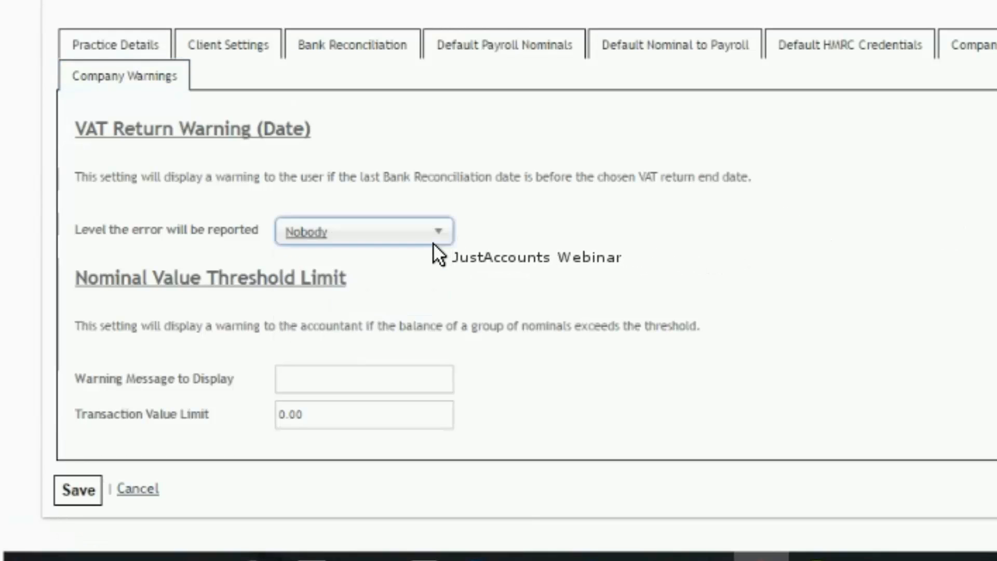
left_click(433, 242)
left_click(432, 242)
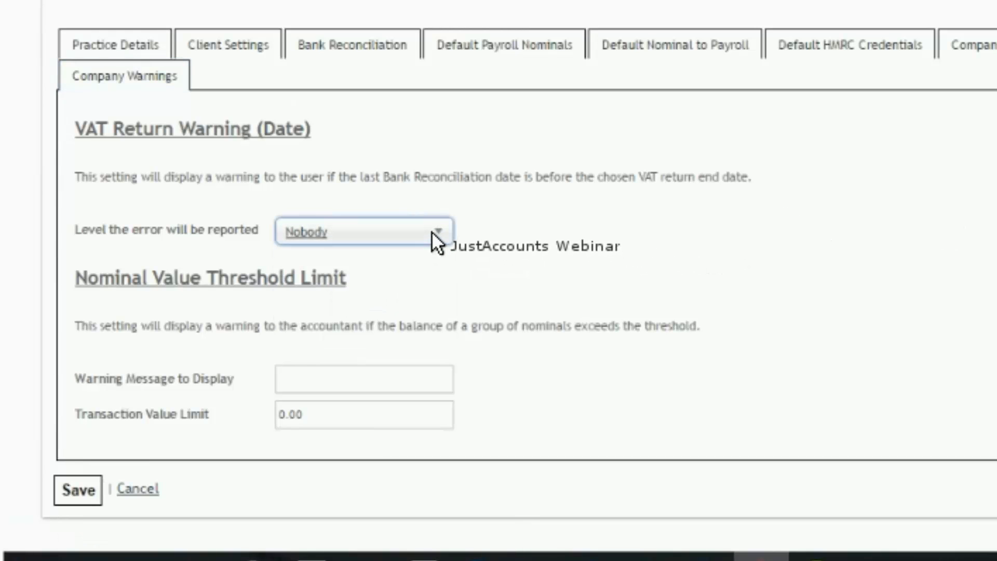
left_click(430, 230)
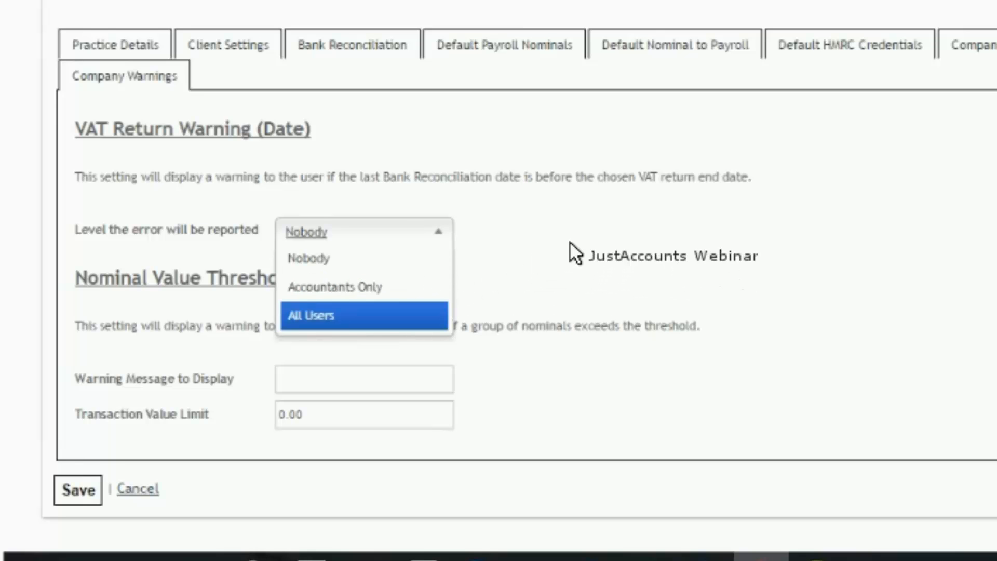
left_click(305, 373)
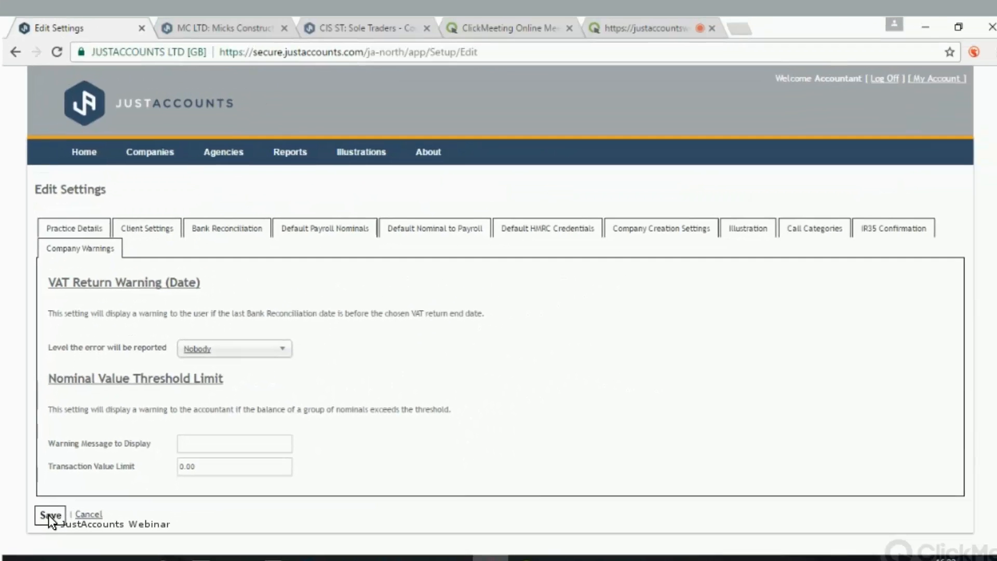
left_click(48, 515)
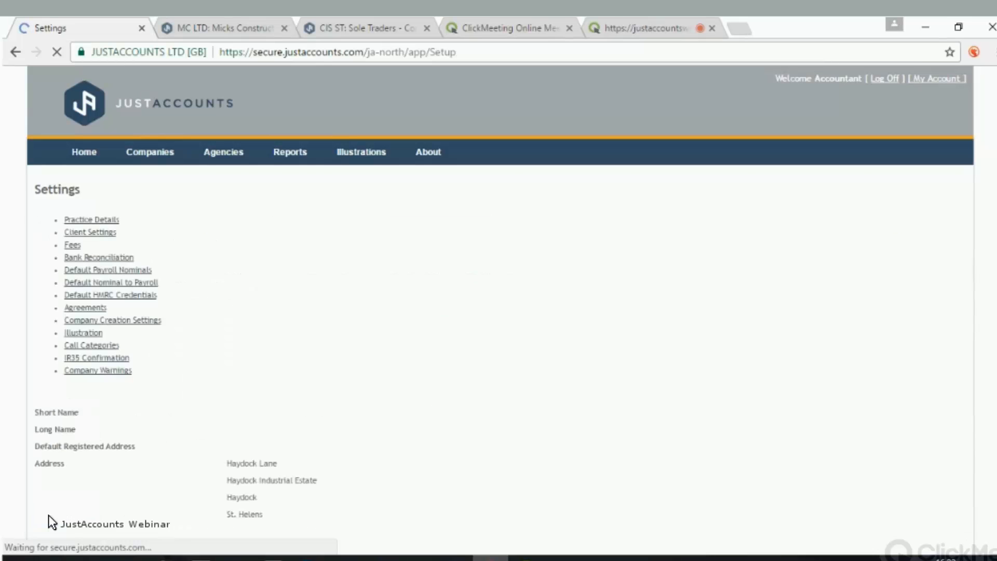
Open Legend Dairy Limited from the company list and bring up its VAT return for period 2016-12.
left_click(80, 151)
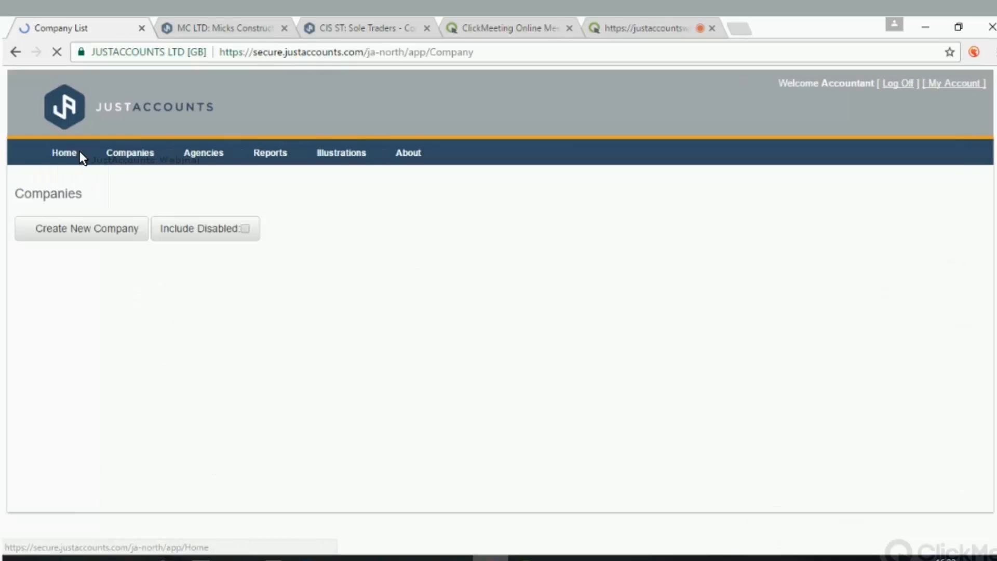
mouse_move(80, 152)
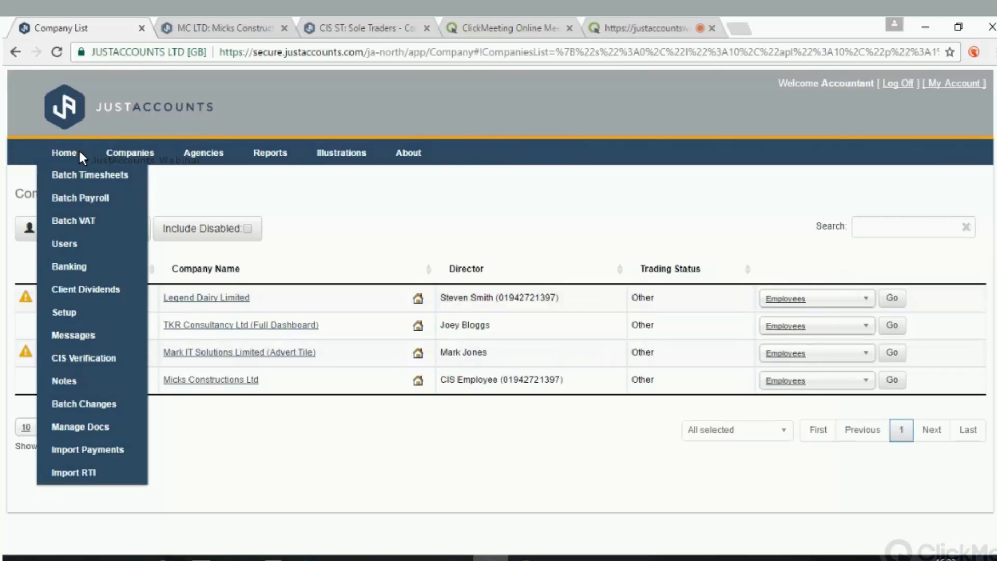
left_click(246, 300)
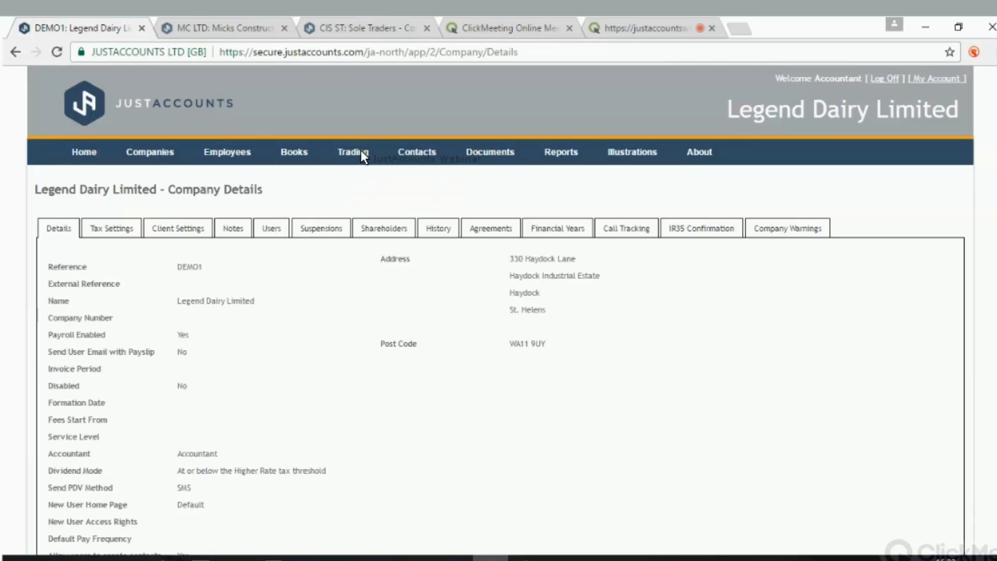
mouse_move(361, 150)
mouse_move(296, 154)
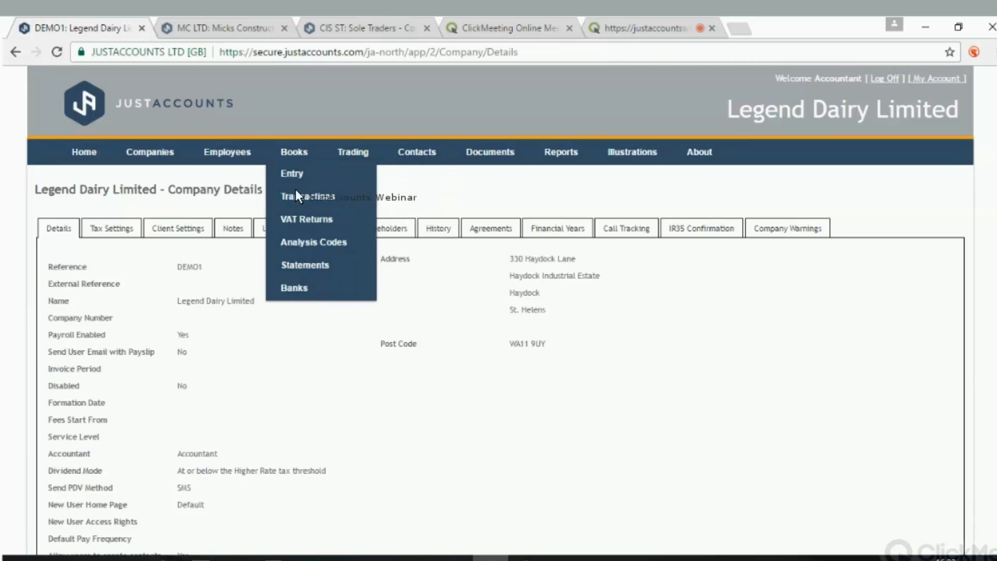
left_click(293, 217)
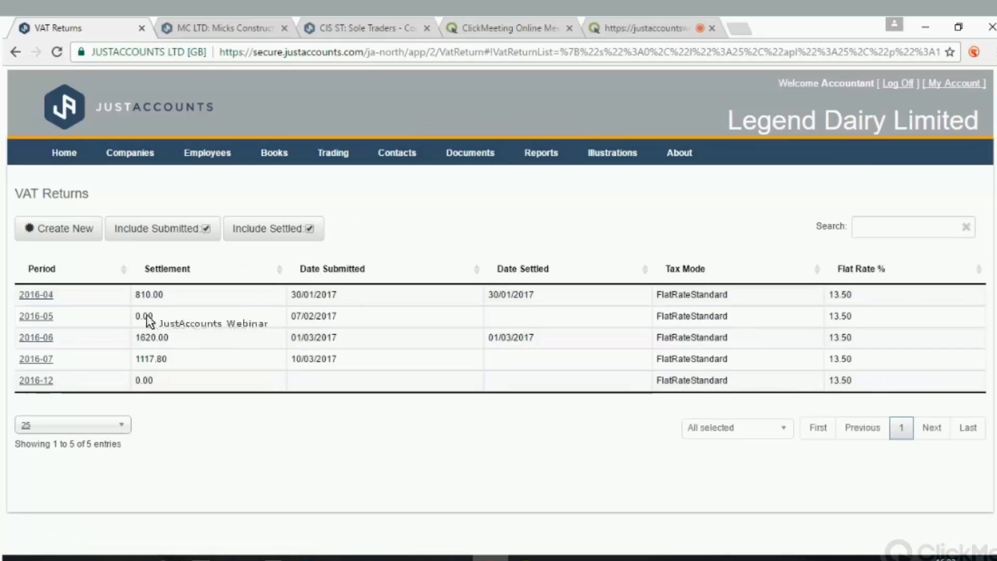
left_click(44, 382)
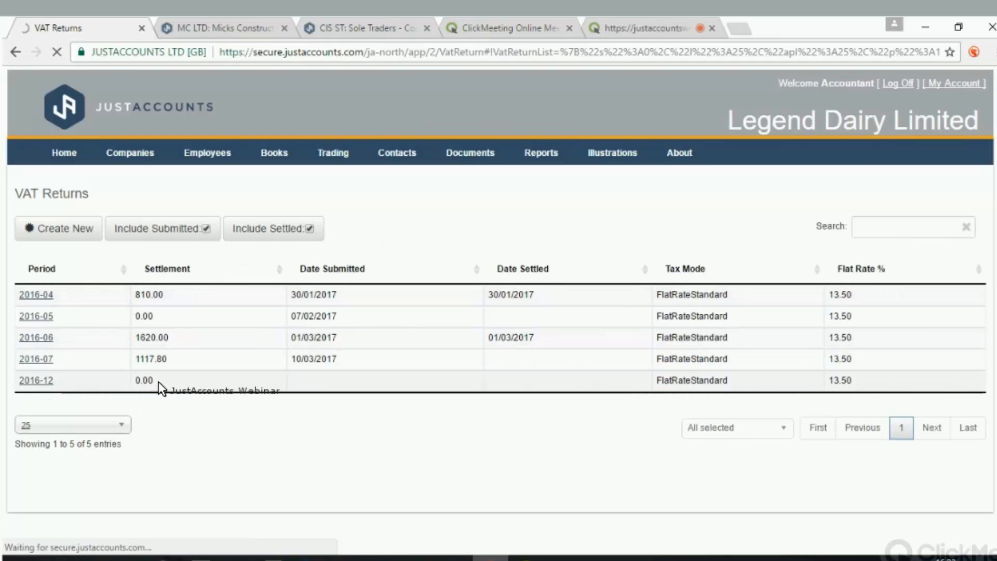
Clear the exception message on the VAT return and look over the rest of the return.
scroll(150, 398, "down", 2)
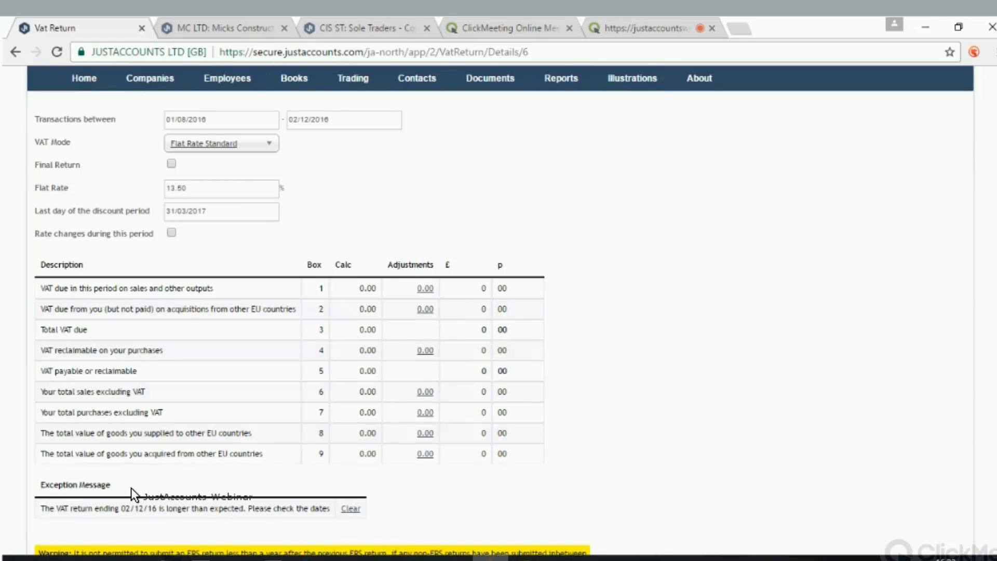
left_click(355, 509)
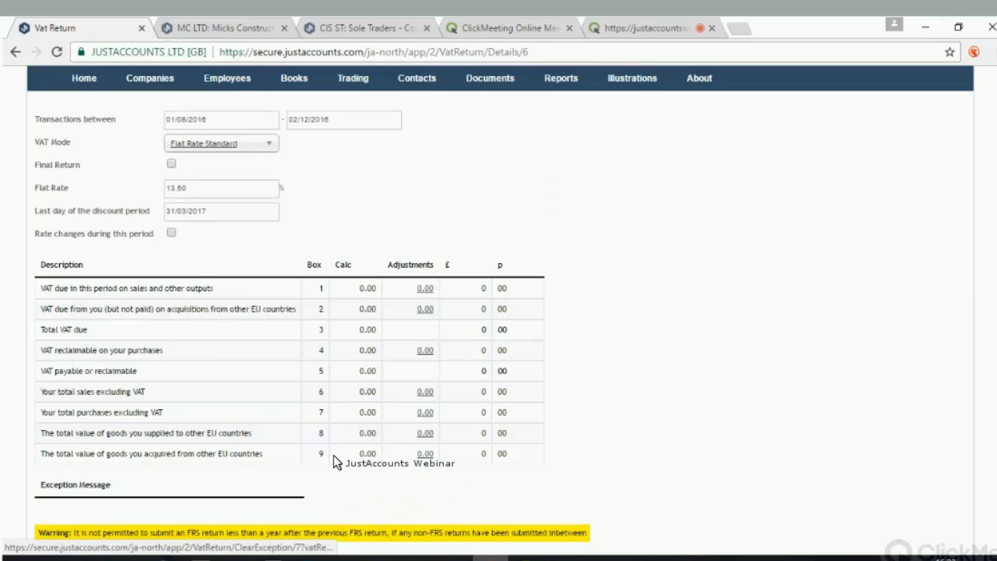
scroll(334, 456, "down", 3)
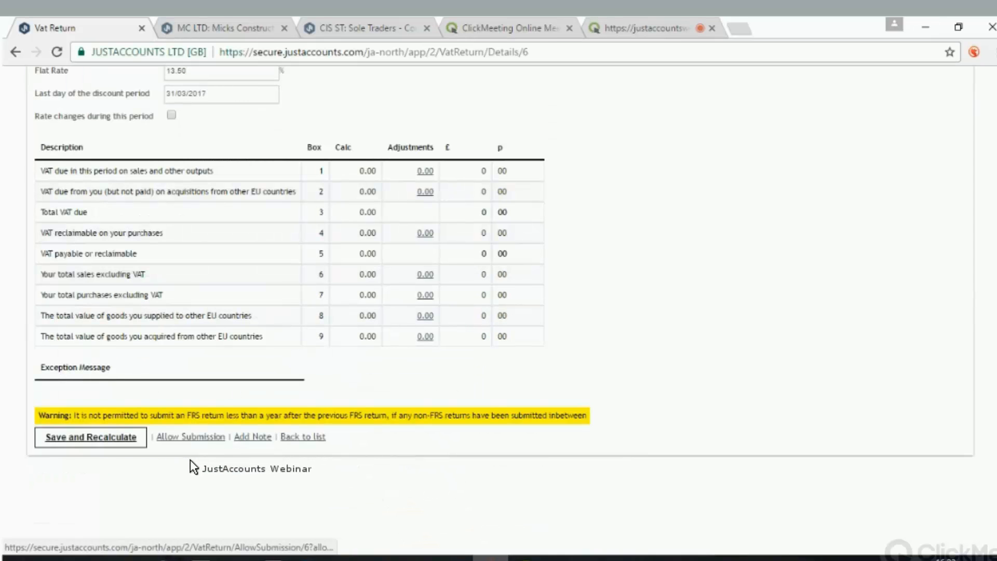
scroll(190, 460, "up", 3)
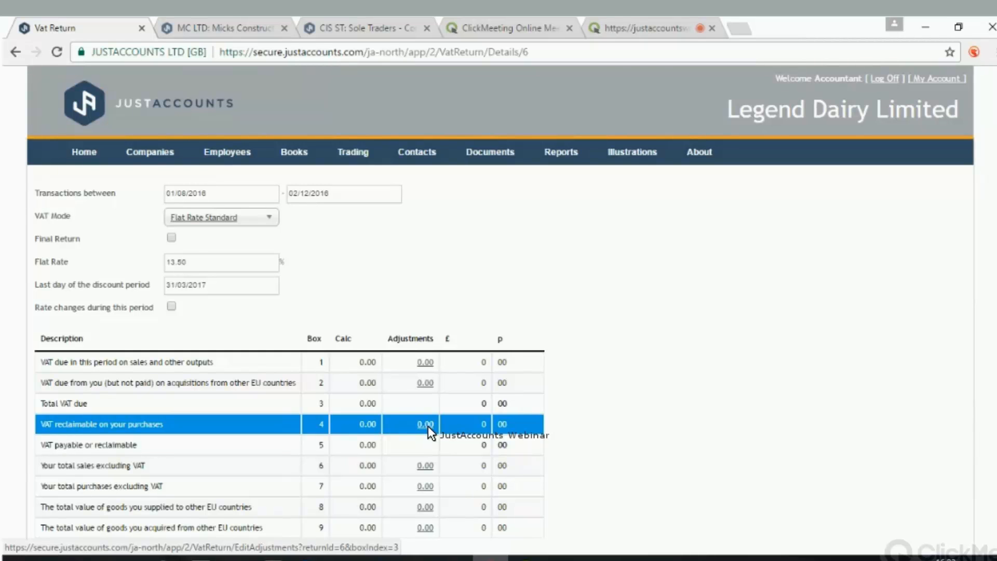
View the Current account's bank details from Legend Dairy Limited's list of banks, and return to the list.
mouse_move(296, 157)
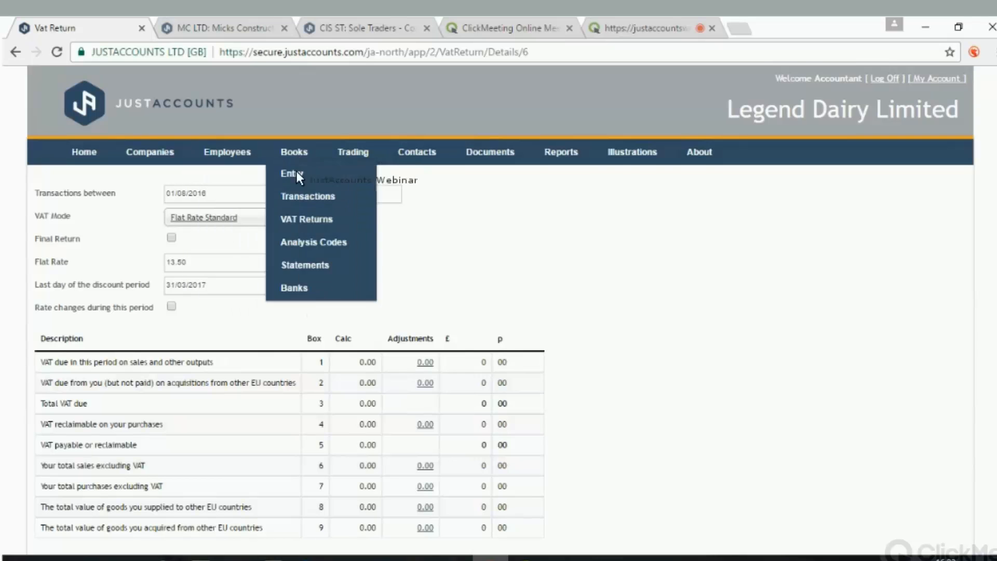
left_click(288, 287)
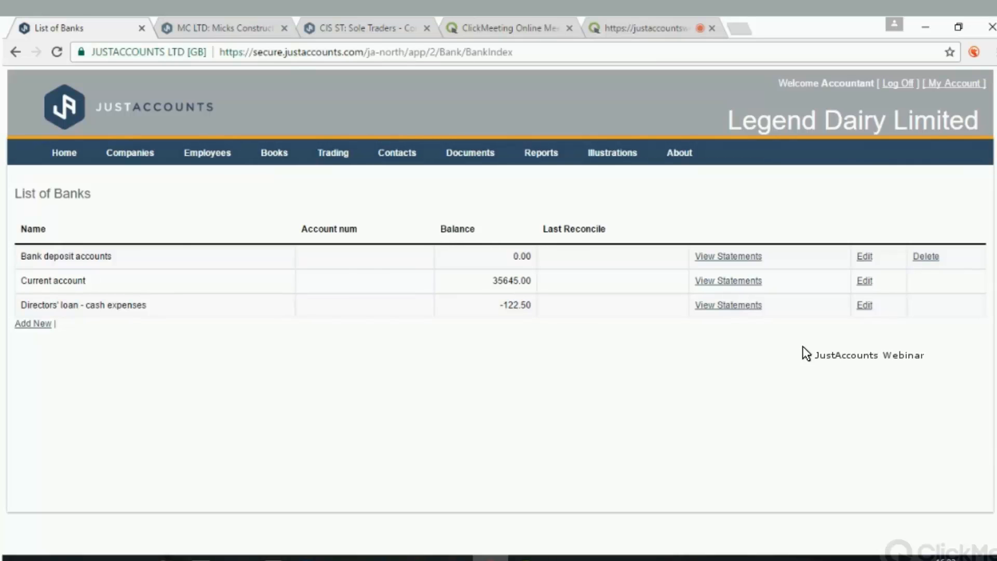
left_click(868, 280)
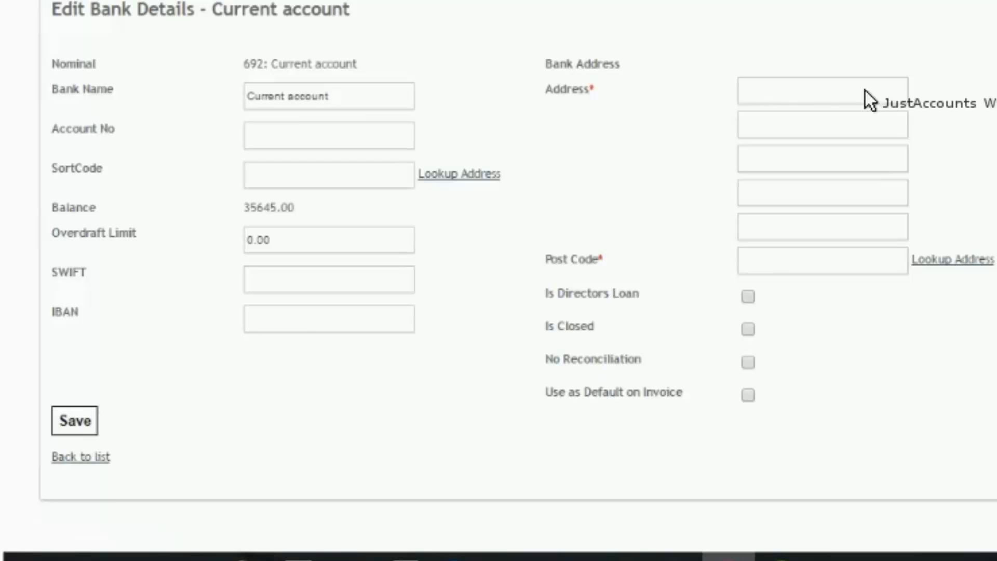
left_click_drag(273, 65, 364, 65)
left_click(375, 70)
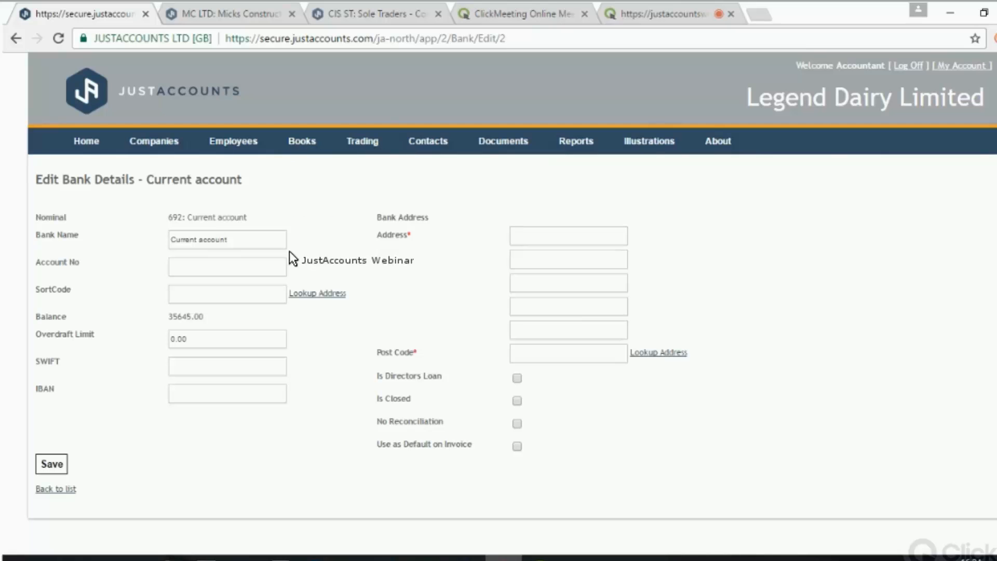
left_click(296, 275)
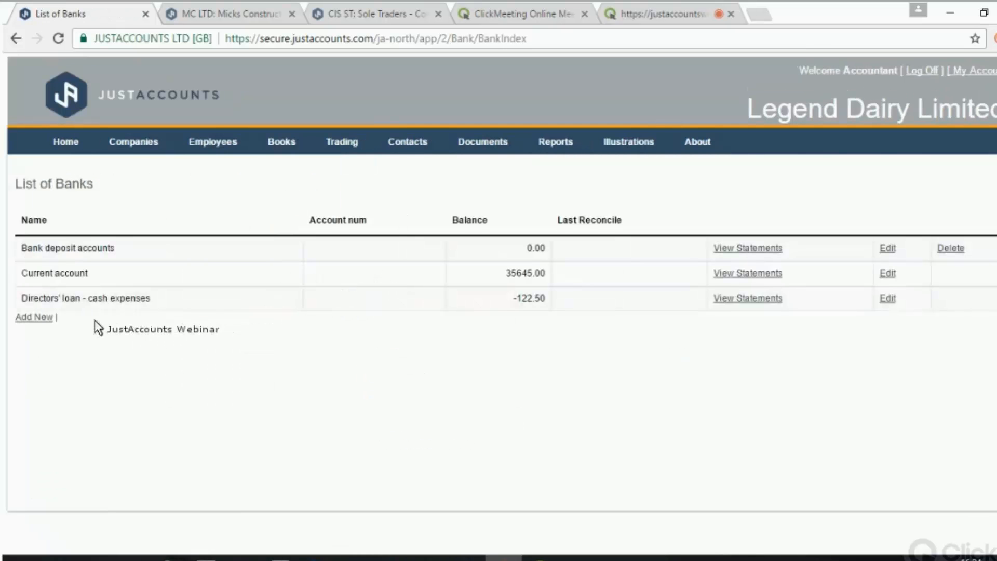
Look through the nominal options in the form for adding a new bank, and go back to the list without saving.
left_click(22, 319)
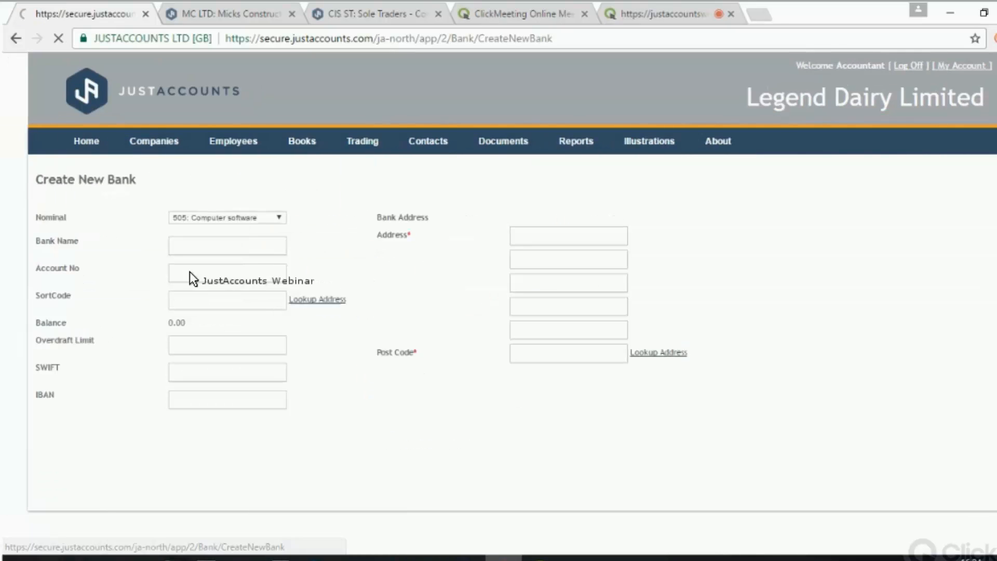
left_click(251, 219)
scroll(251, 332, "down", 3)
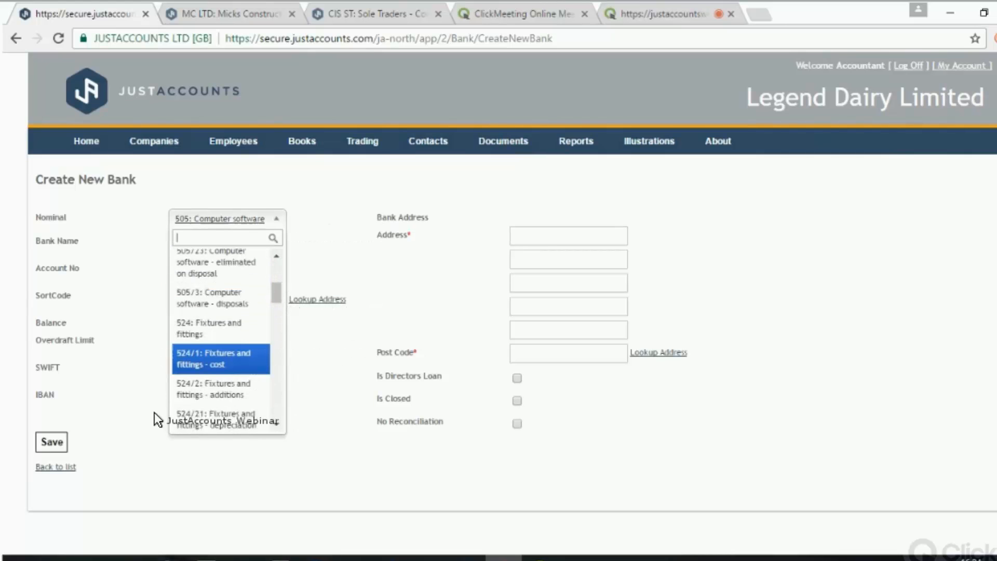
scroll(229, 358, "up", 3)
left_click(61, 467)
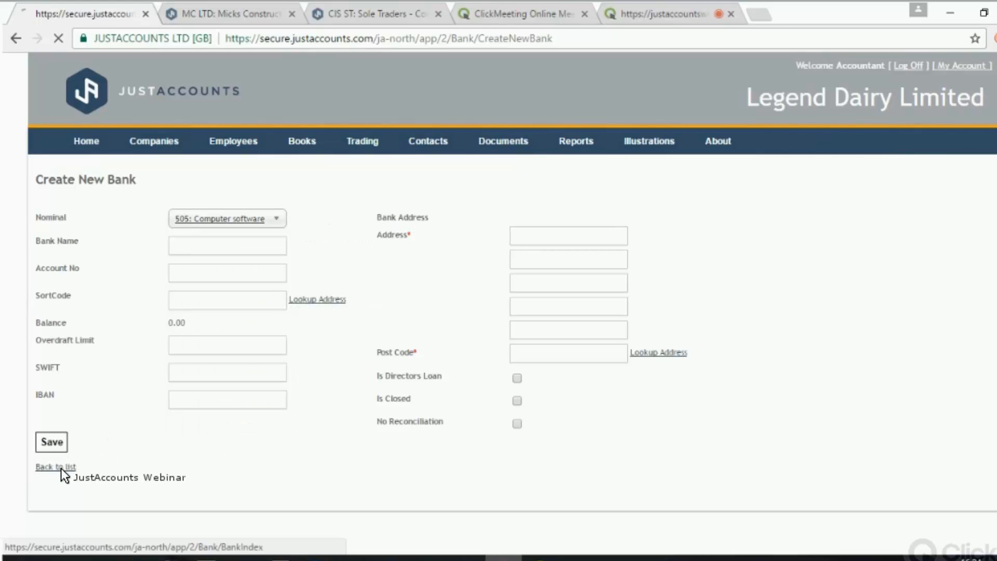
Close the Legend Dairy Limited page and open the bank statements of Micks Constructions Ltd.
key("ctrl+w")
mouse_move(306, 140)
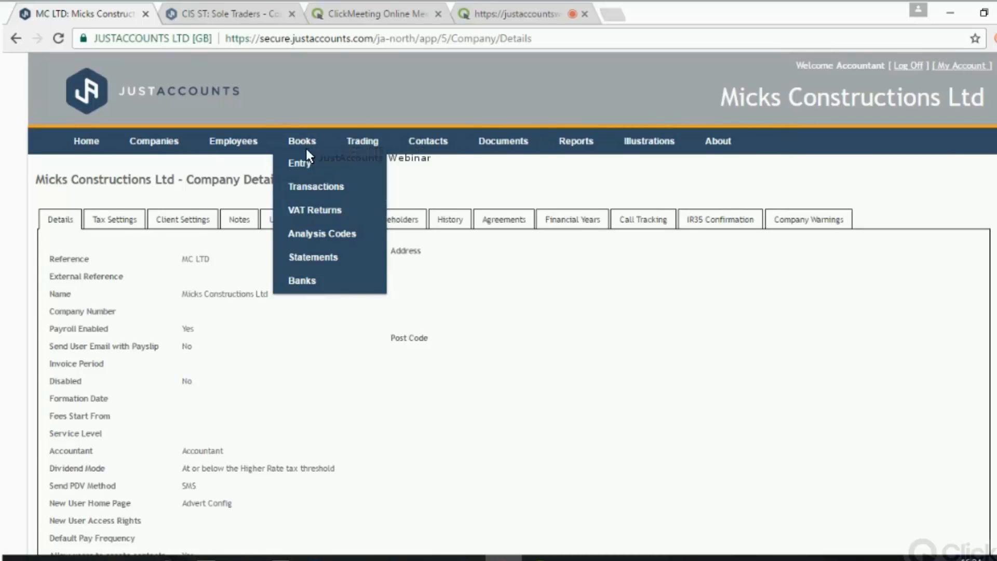
left_click(312, 256)
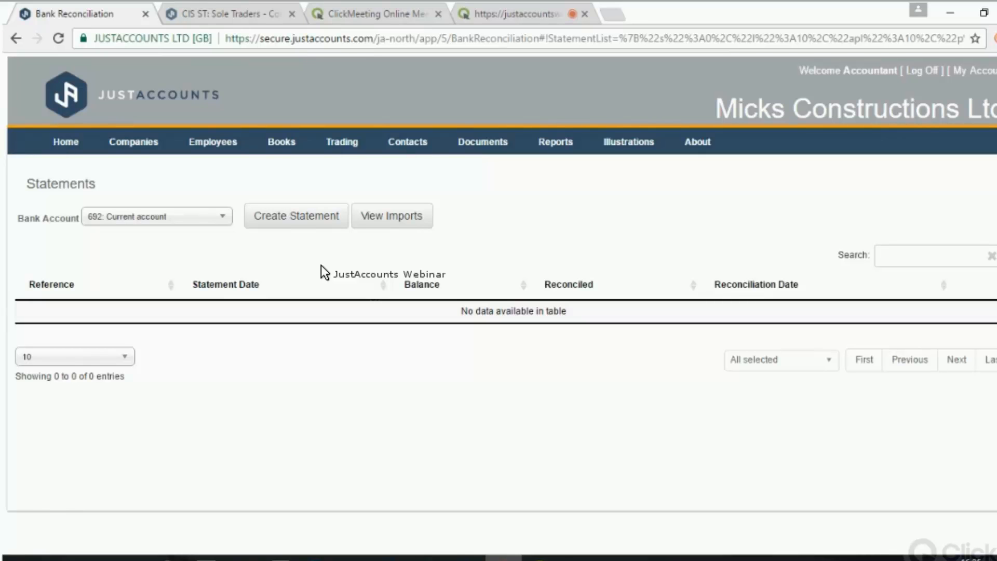
Create a statement for the 692: Current account by uploading the bank file BankFile 2017.
left_click(315, 227)
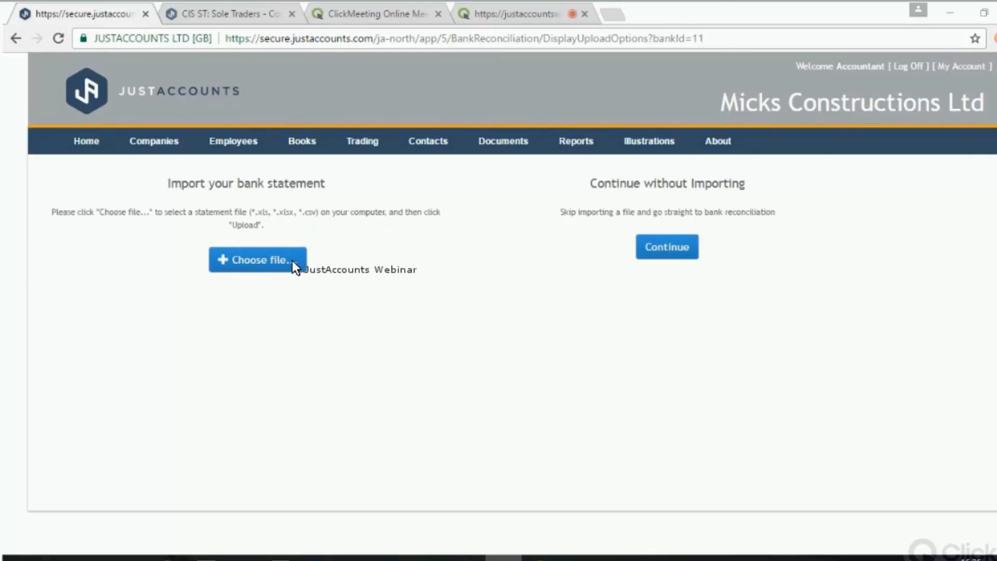
left_click(293, 260)
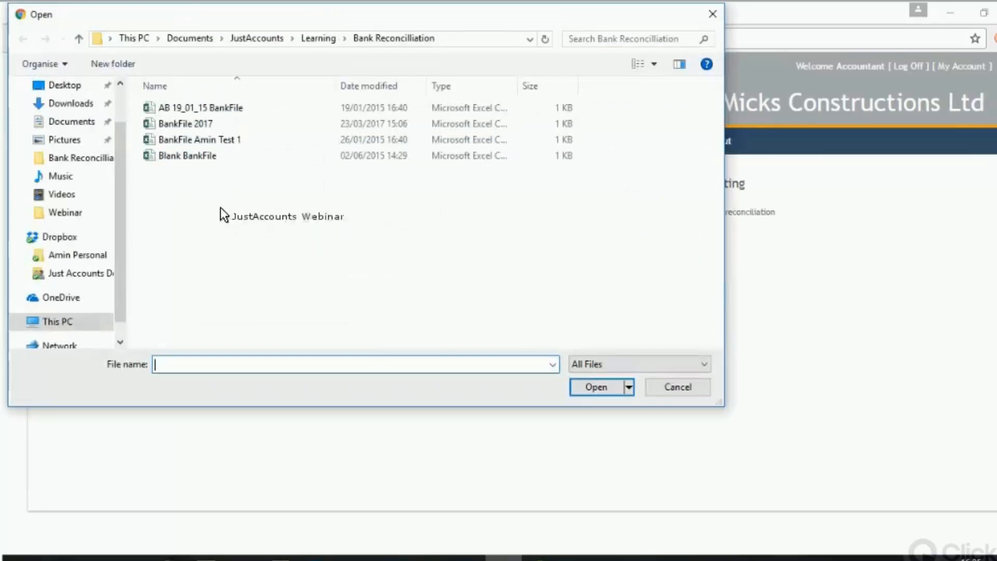
double_click(182, 125)
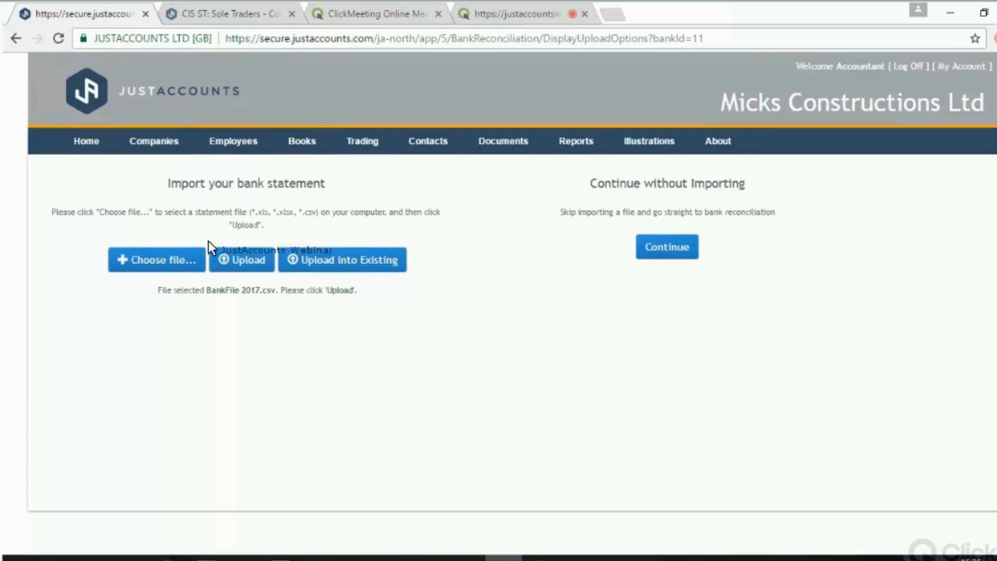
left_click(237, 256)
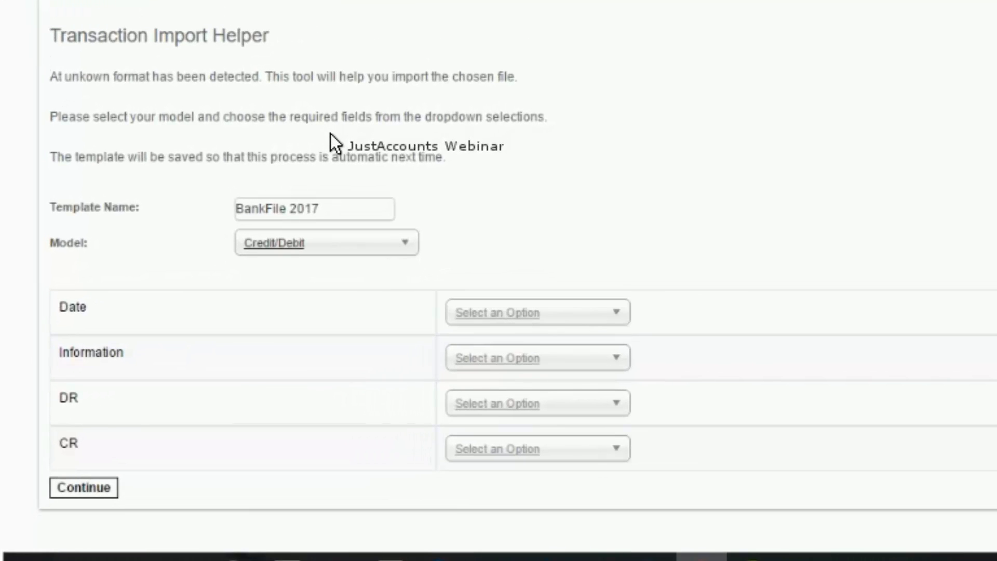
Map the import template's Date to Date, Information to Payee, DR to Debit and CR to Credit, and continue to the preview.
scroll(598, 193, "down", 2)
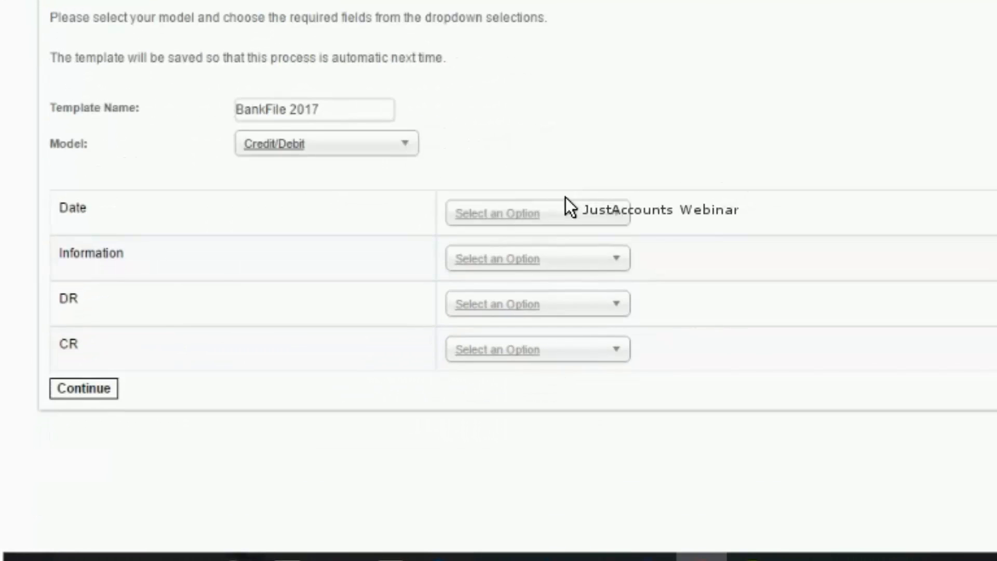
left_click(531, 214)
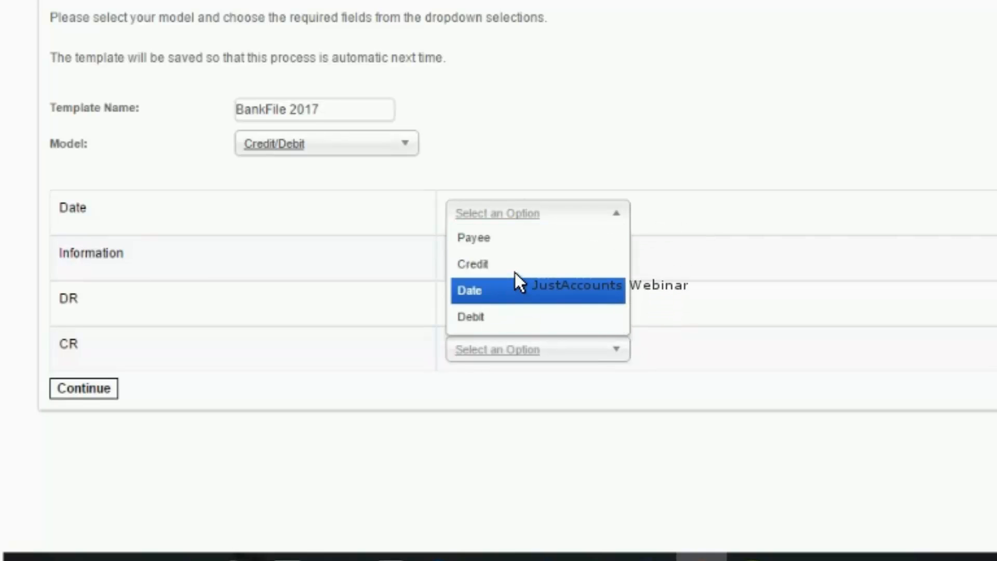
left_click(512, 289)
left_click(514, 259)
left_click(514, 294)
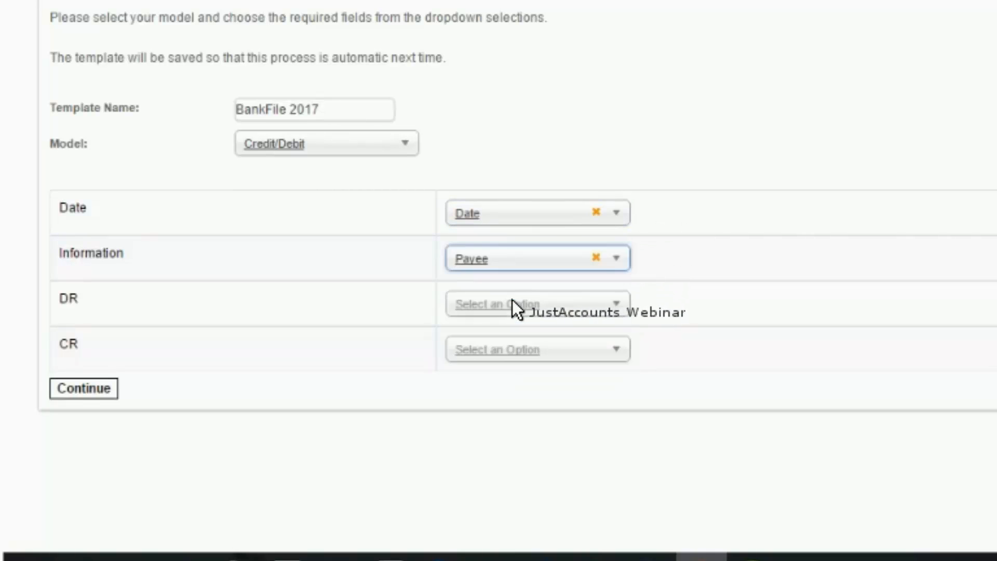
left_click(515, 312)
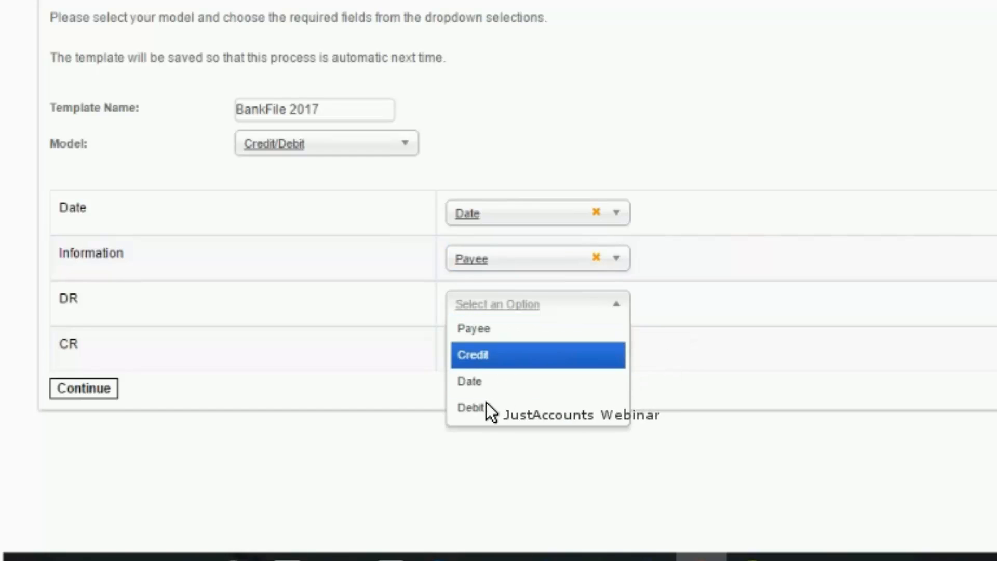
left_click(503, 407)
left_click(502, 350)
left_click(502, 400)
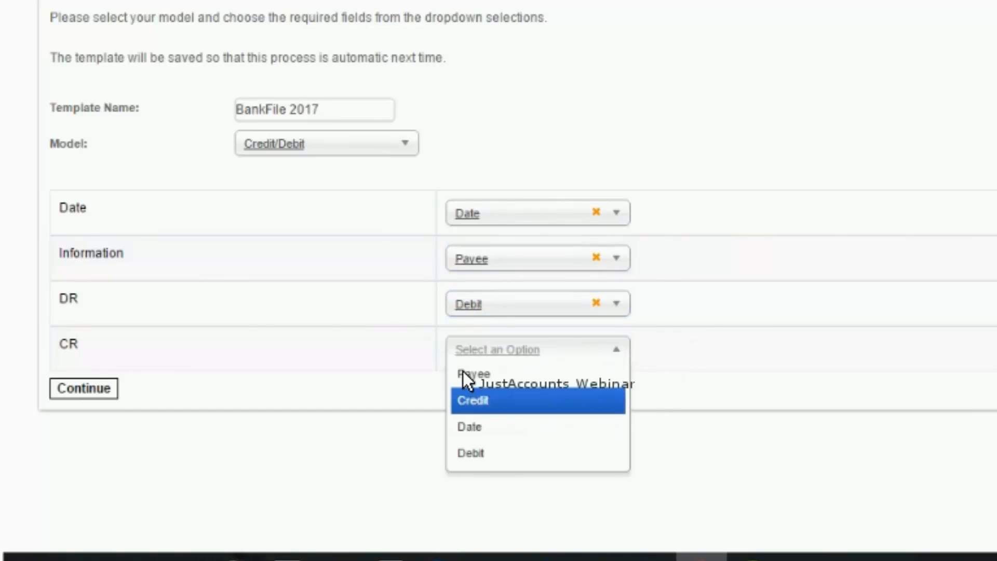
left_click(96, 391)
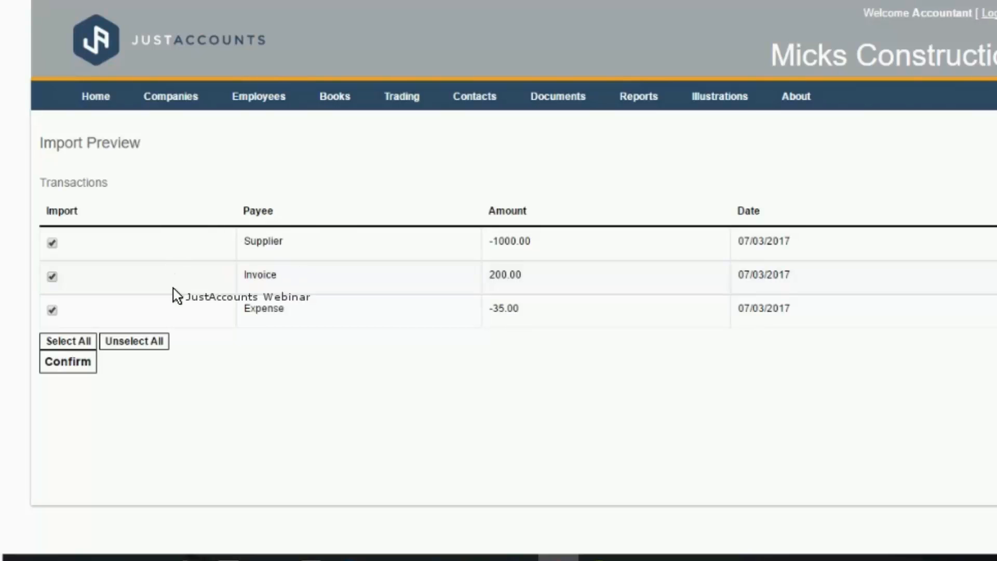
Confirm the import of the Supplier, Invoice and Expense transactions and reconcile all matched lines.
left_click(78, 370)
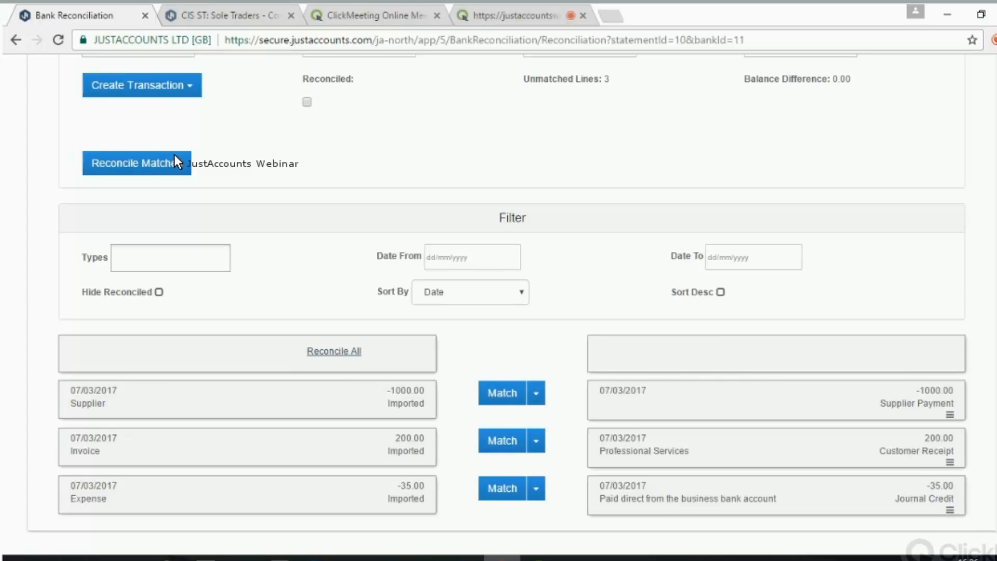
left_click(119, 159)
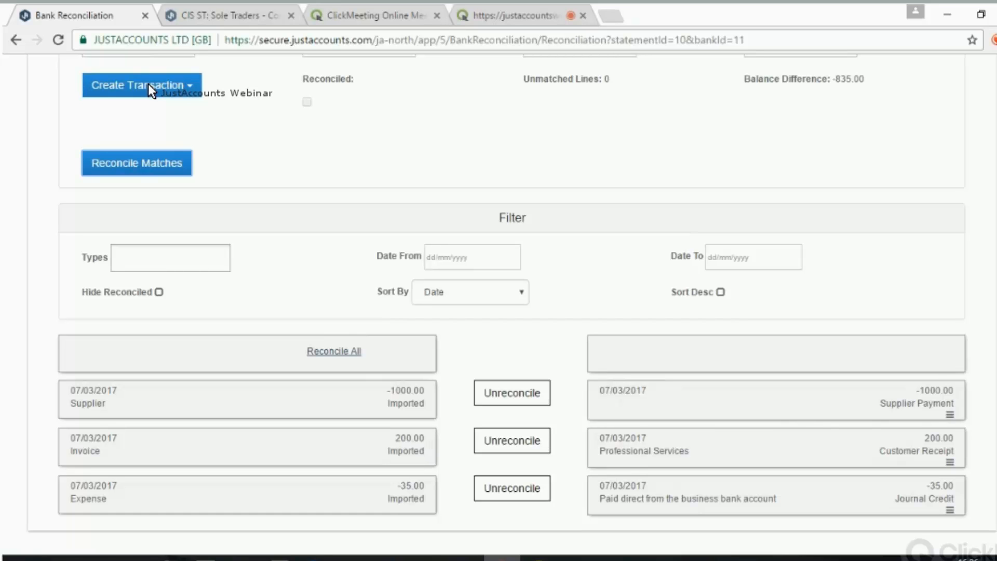
View the new journal form for a debit transaction in the reconciliation, and close it without creating anything.
left_click(148, 85)
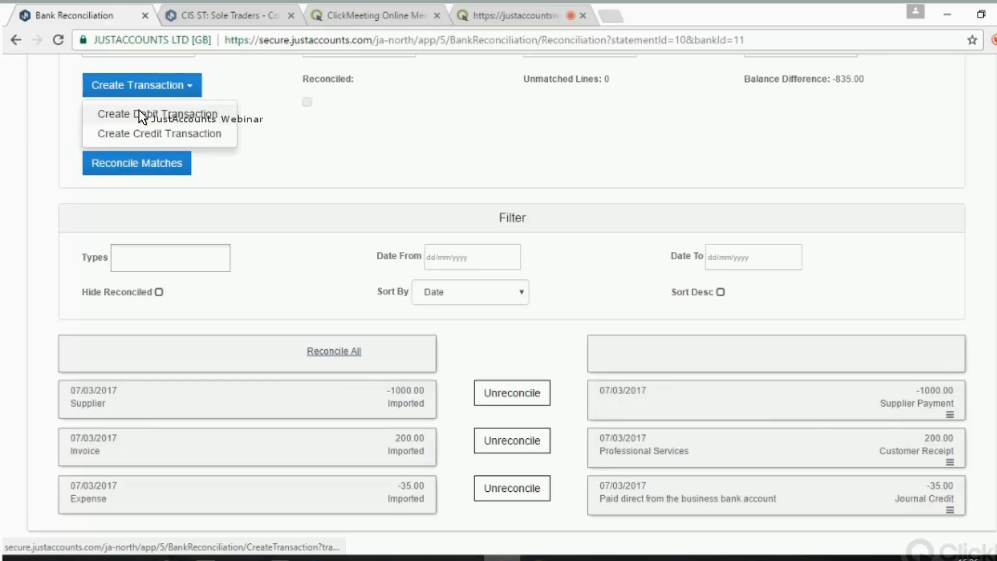
left_click(139, 112)
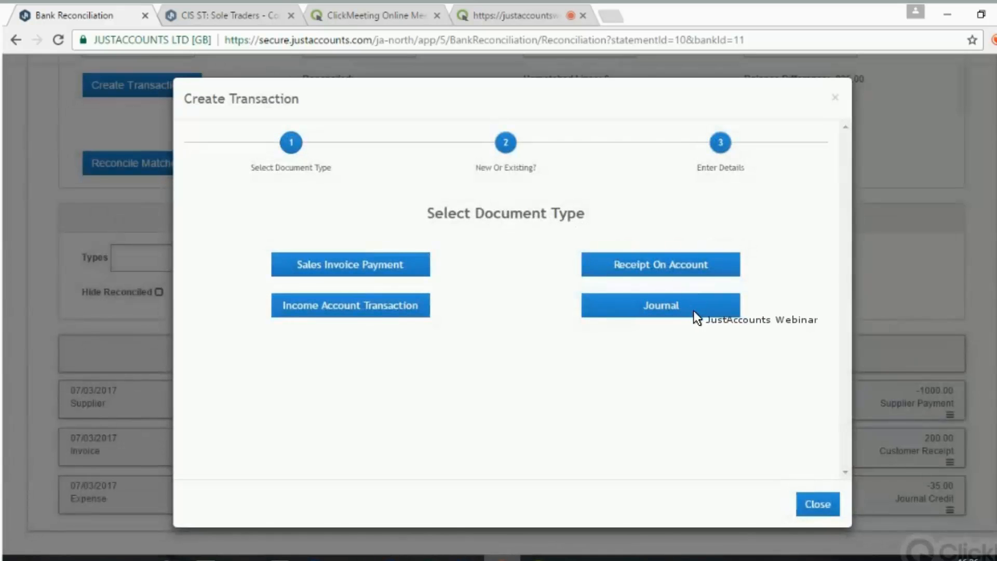
left_click(700, 312)
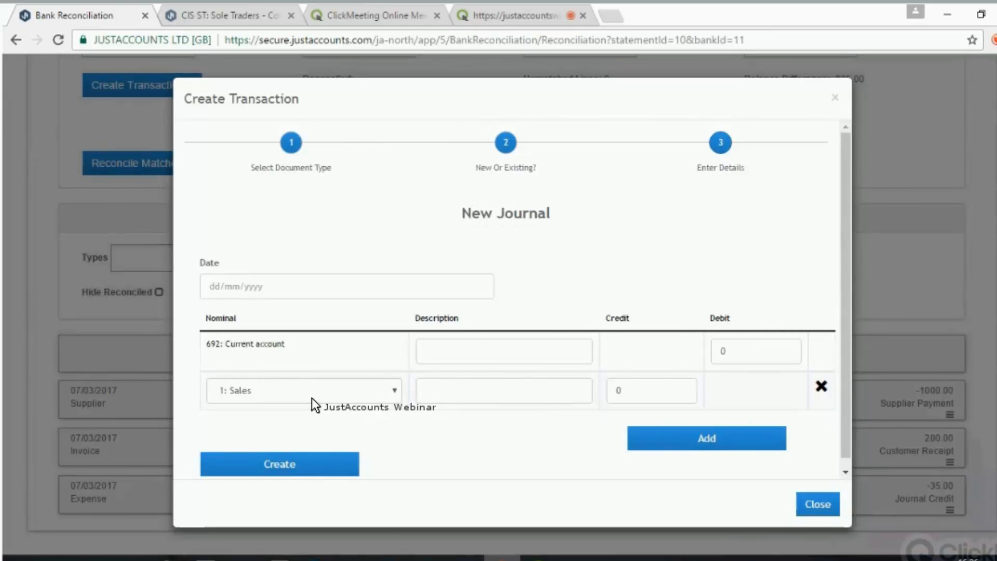
left_click(833, 500)
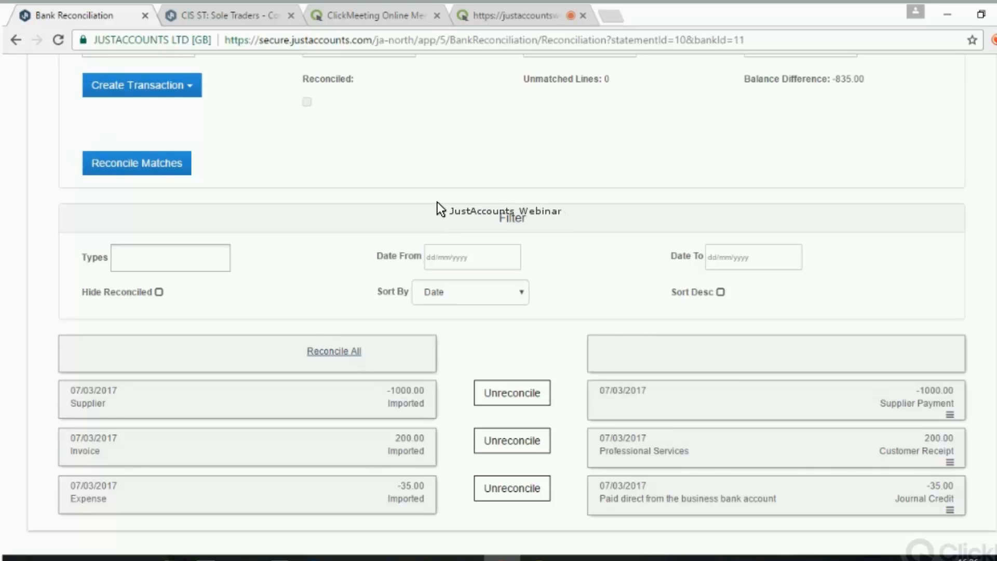
Upload BankFile 2017.csv into the existing statement of the 692: Current account, and confirm the import of all possible duplicated transactions.
scroll(355, 159, "up", 4)
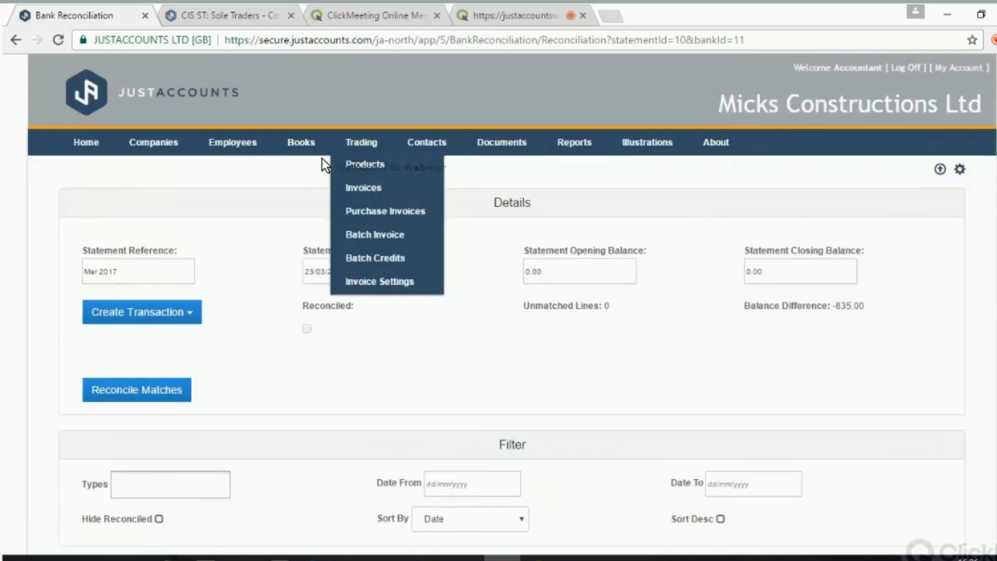
mouse_move(307, 149)
left_click(313, 259)
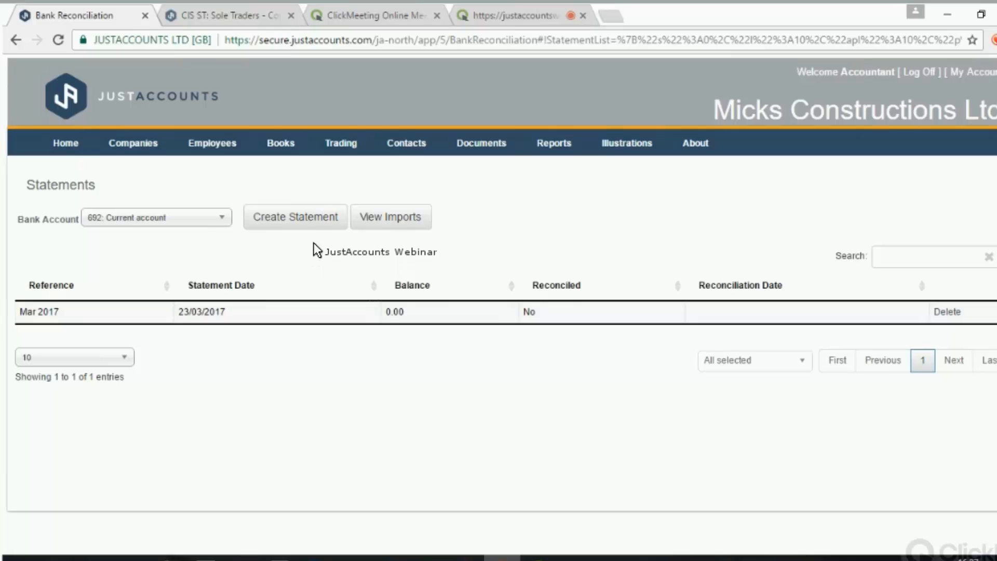
left_click(314, 216)
left_click(276, 266)
double_click(208, 146)
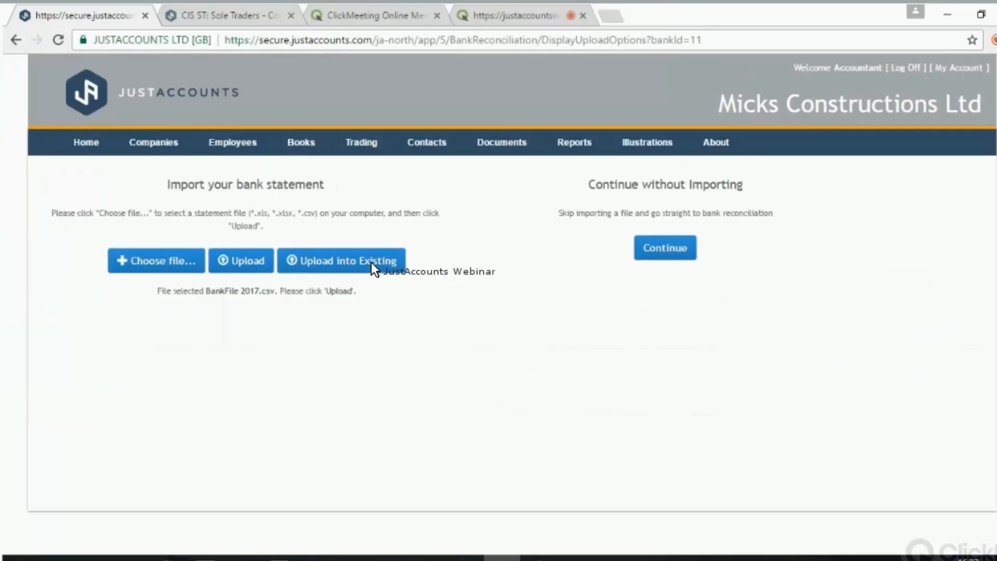
left_click(374, 261)
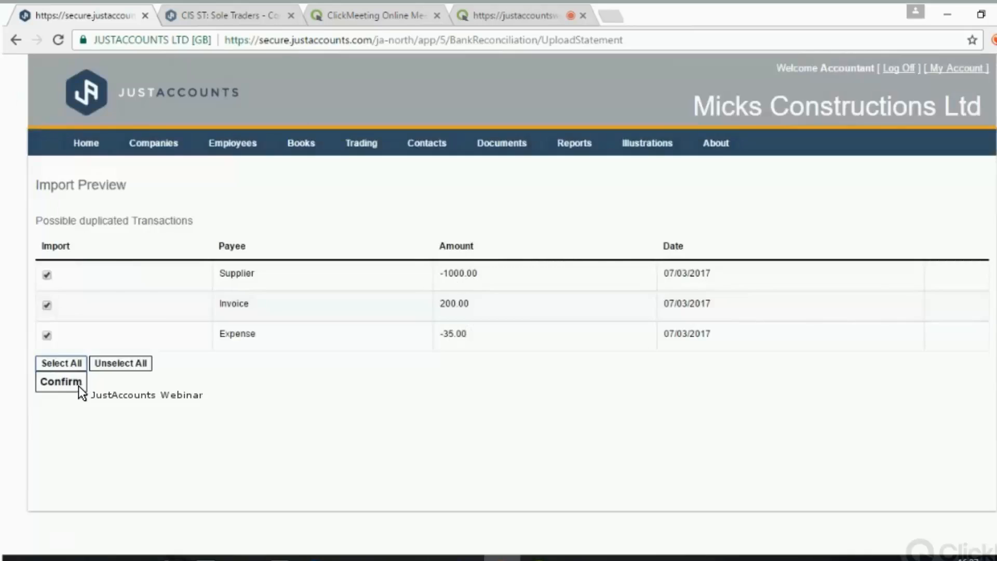
left_click(79, 385)
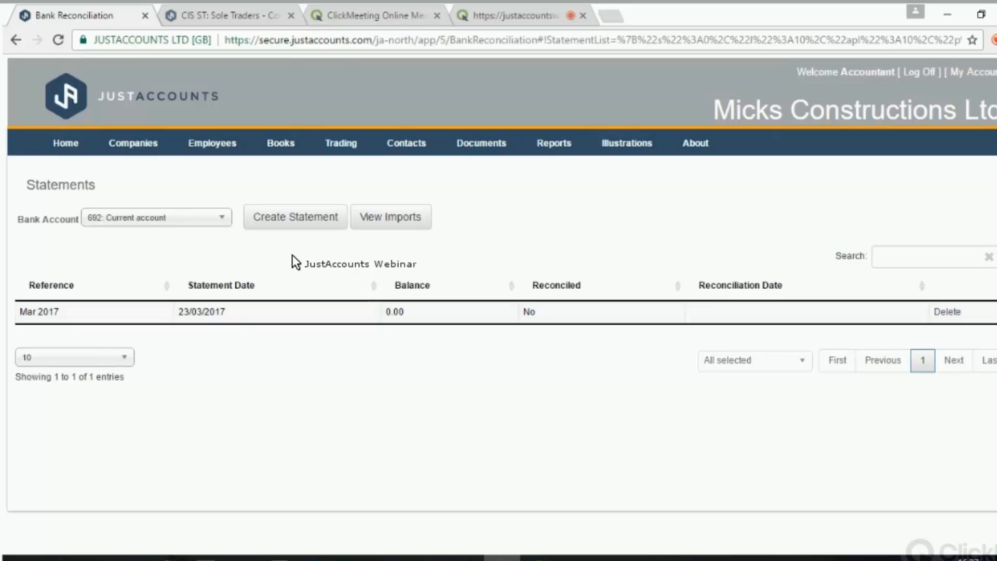
View the imported statements of the 692: Current account and the transactions of the first import listed.
left_click(401, 216)
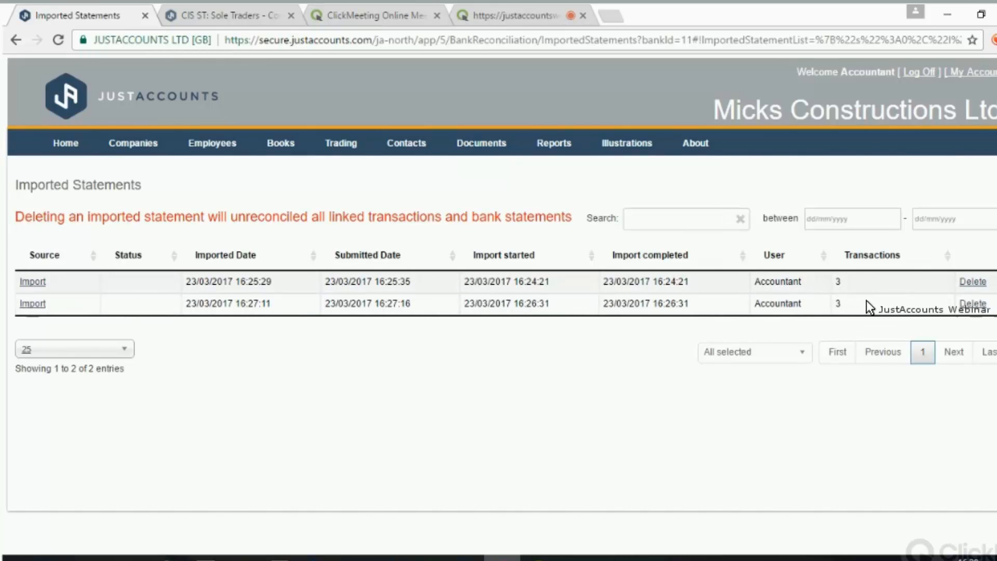
left_click(36, 284)
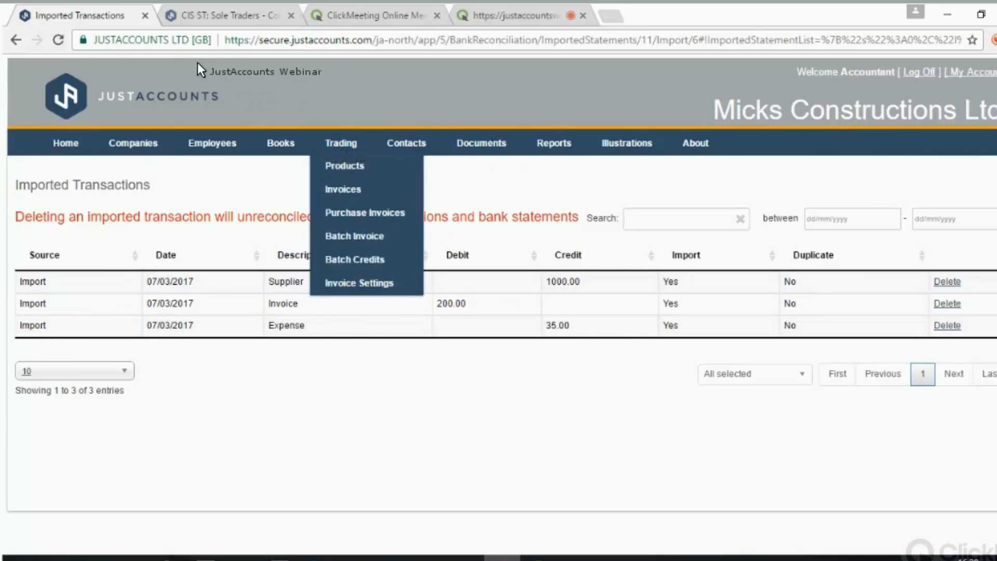
Switch from Micks Constructions Ltd to the company Legend Dairy Limited and open its purchase invoices.
left_click(63, 144)
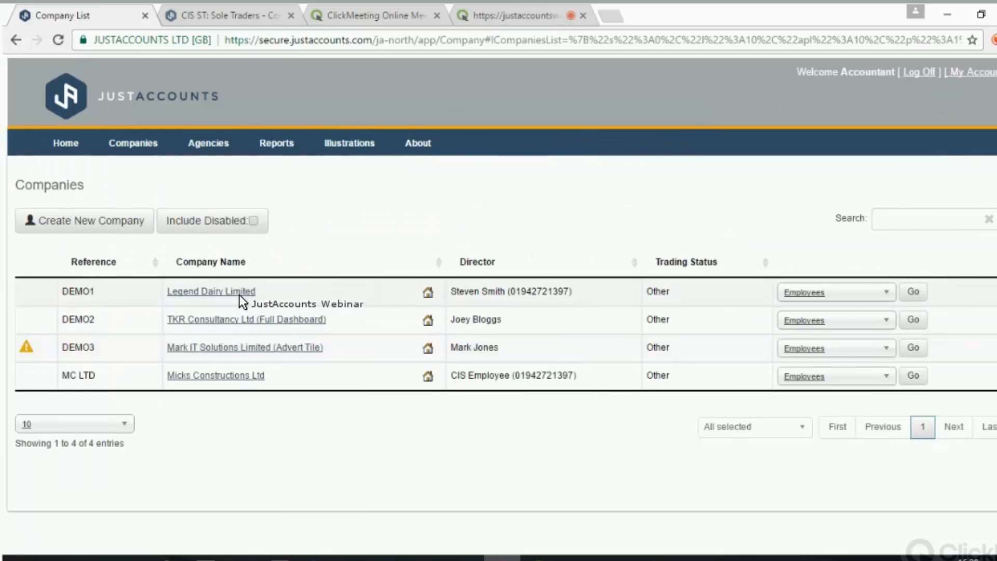
left_click(240, 293)
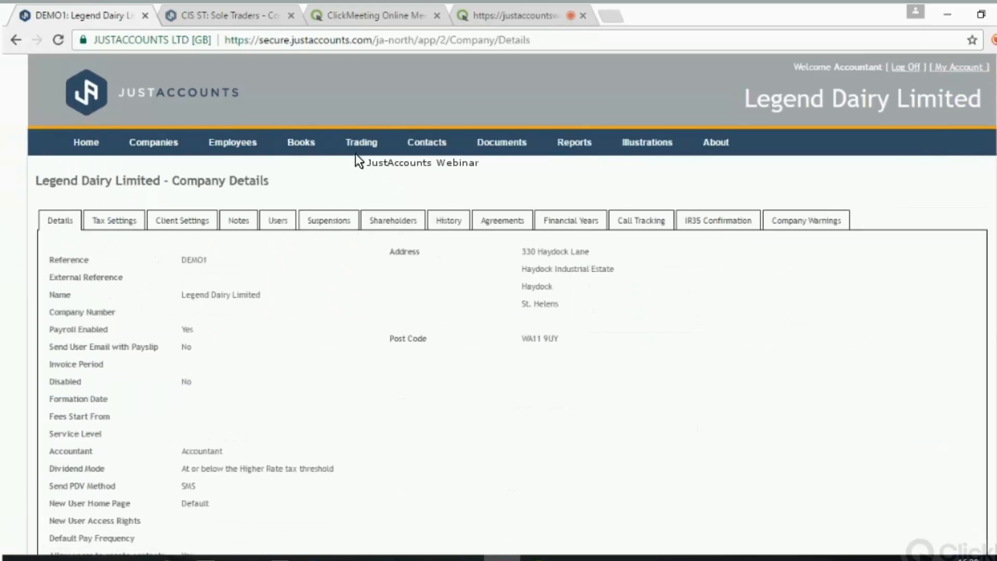
mouse_move(356, 150)
left_click(360, 212)
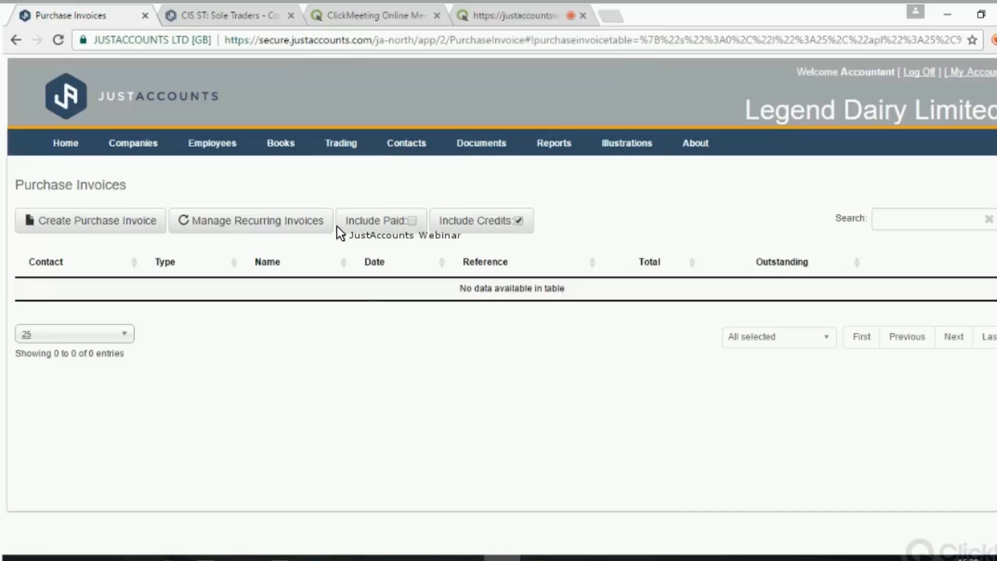
Start a new recurring purchase invoice and turn on Auto Pay to view the bank option, without saving.
left_click(229, 213)
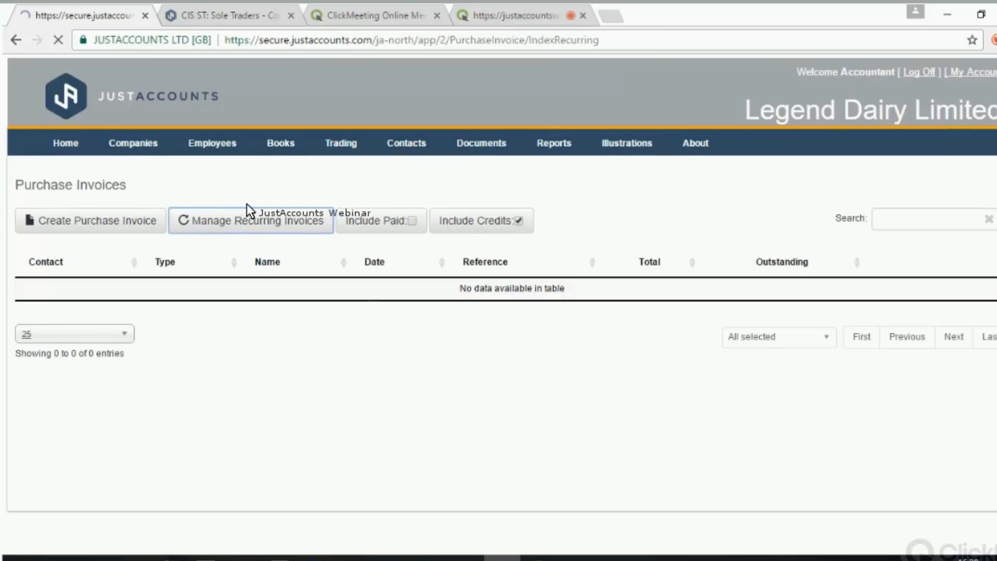
left_click(57, 245)
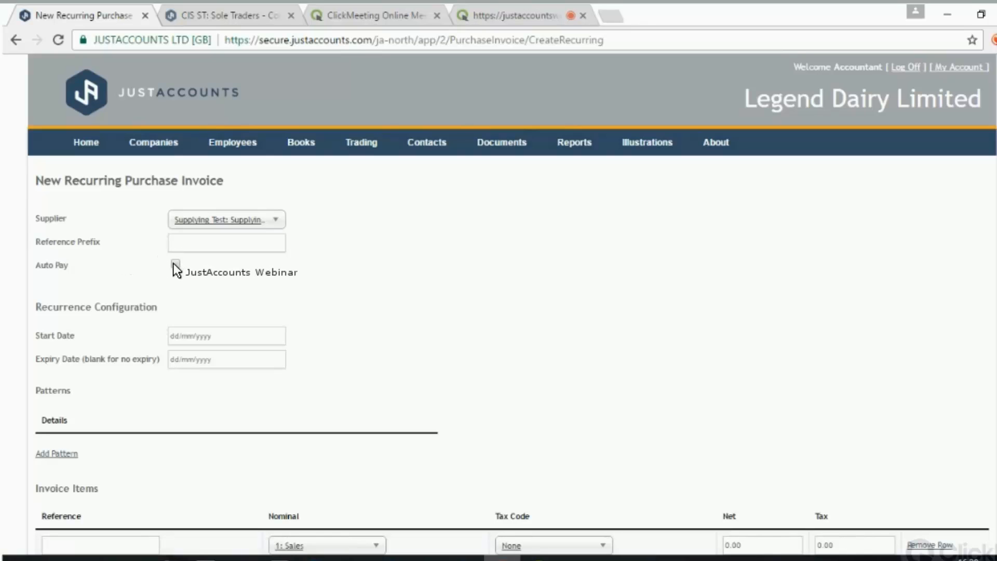
left_click(177, 265)
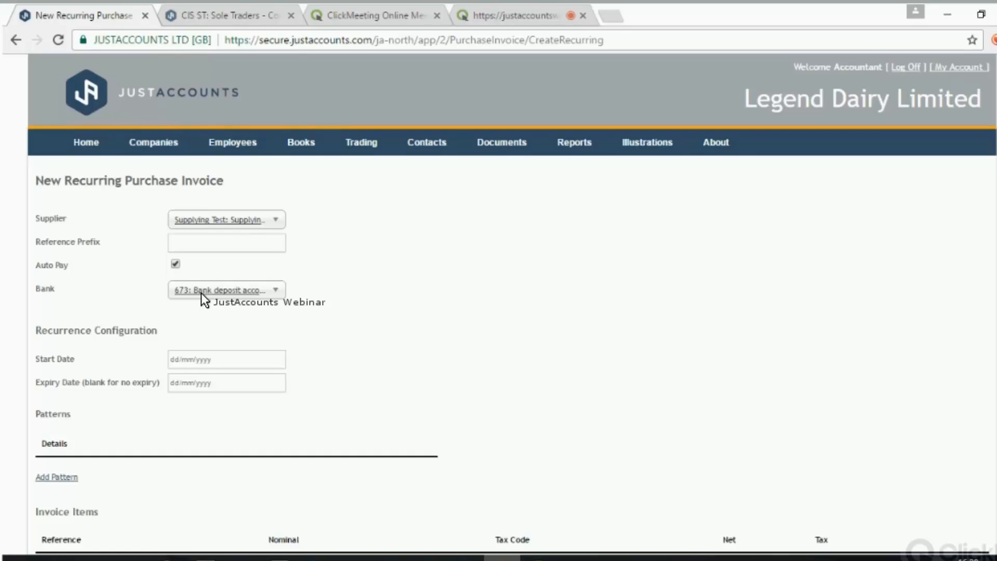
scroll(234, 173, "down", 3)
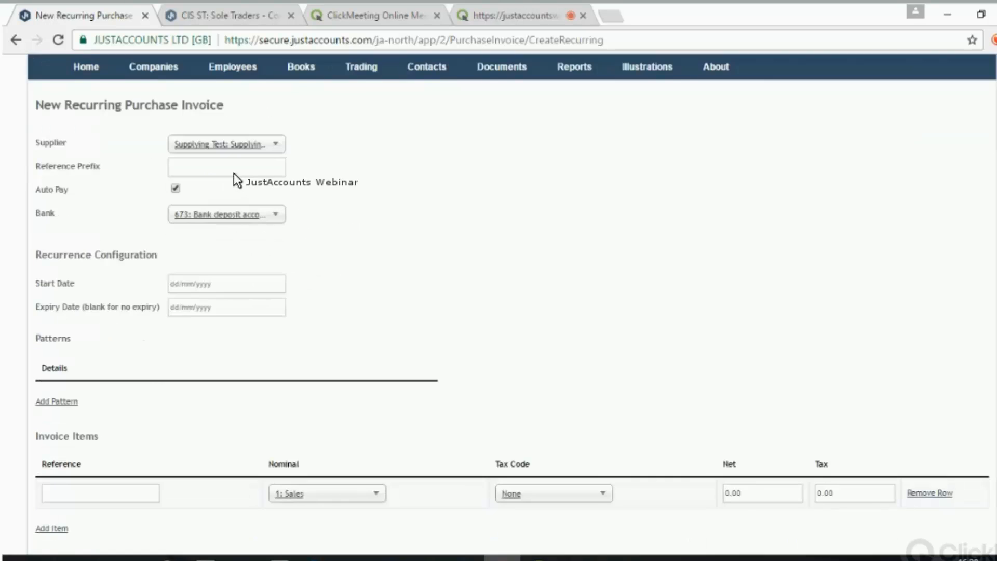
scroll(233, 165, "up", 3)
Open the listed employee's details from Legend Dairy Limited's employee list and start editing them.
mouse_move(234, 150)
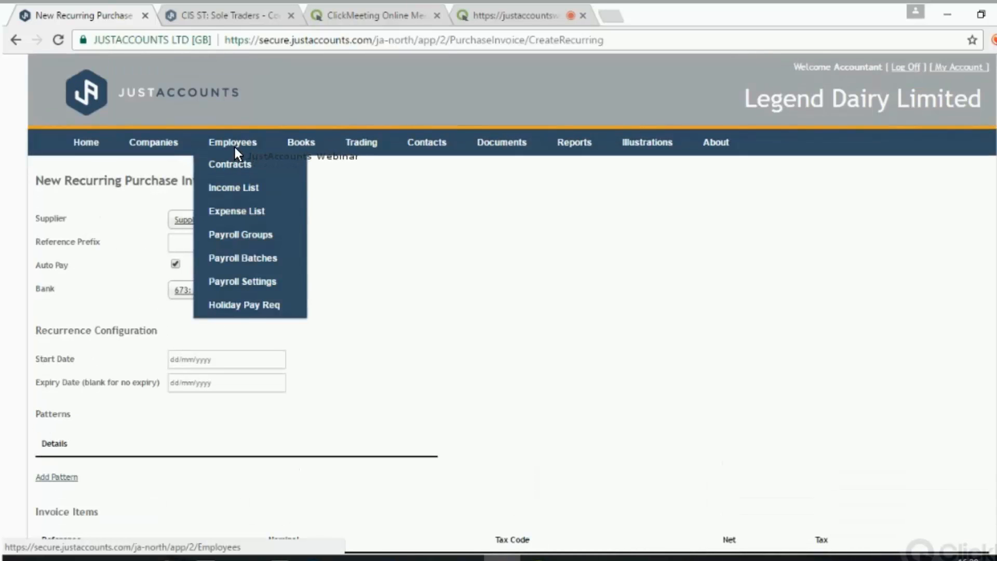
left_click(234, 146)
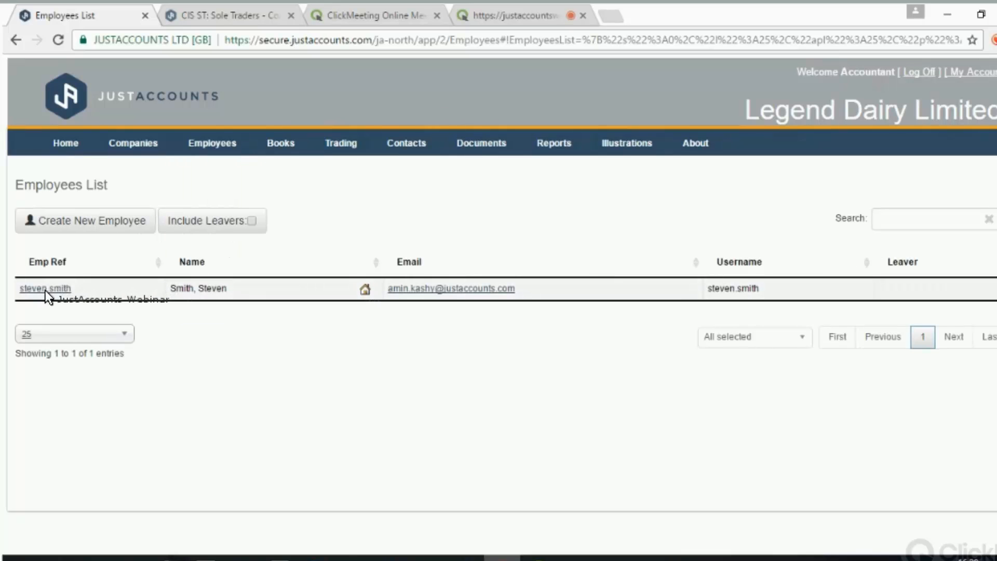
left_click(46, 289)
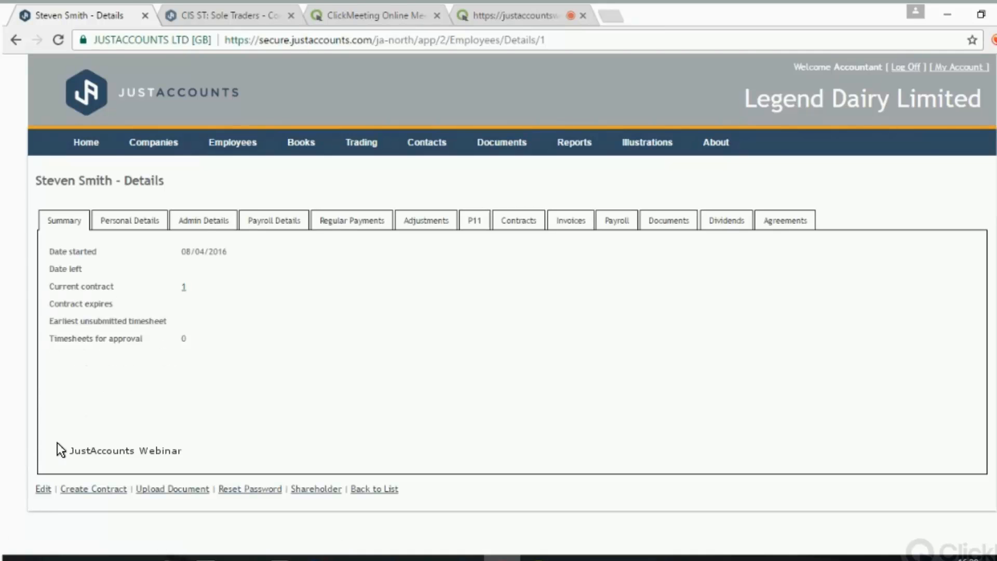
left_click(39, 485)
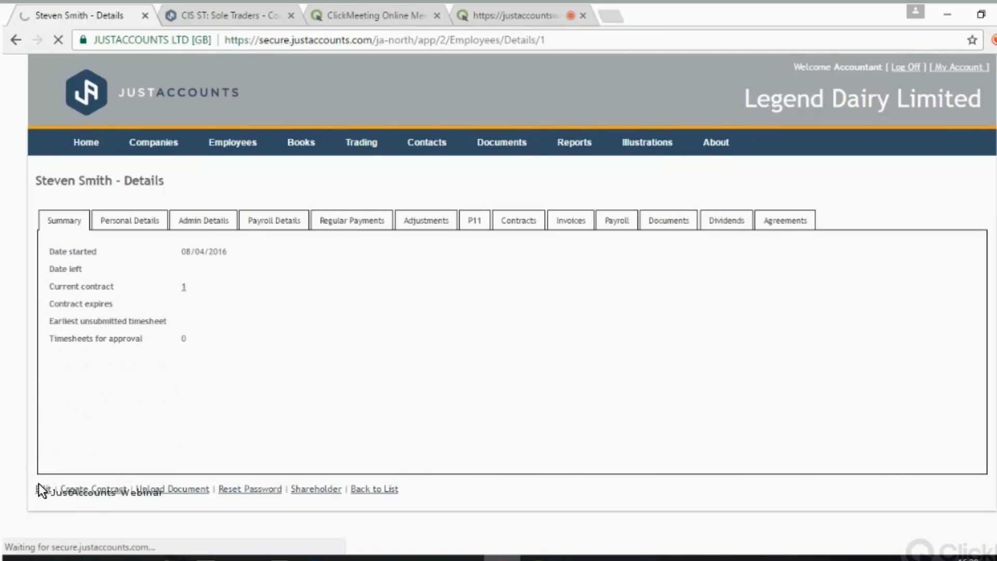
Examine the employee's student loan settings, turning Student Loan off and on again to see how the Student Loan Plan option depends on it.
scroll(69, 435, "down", 3)
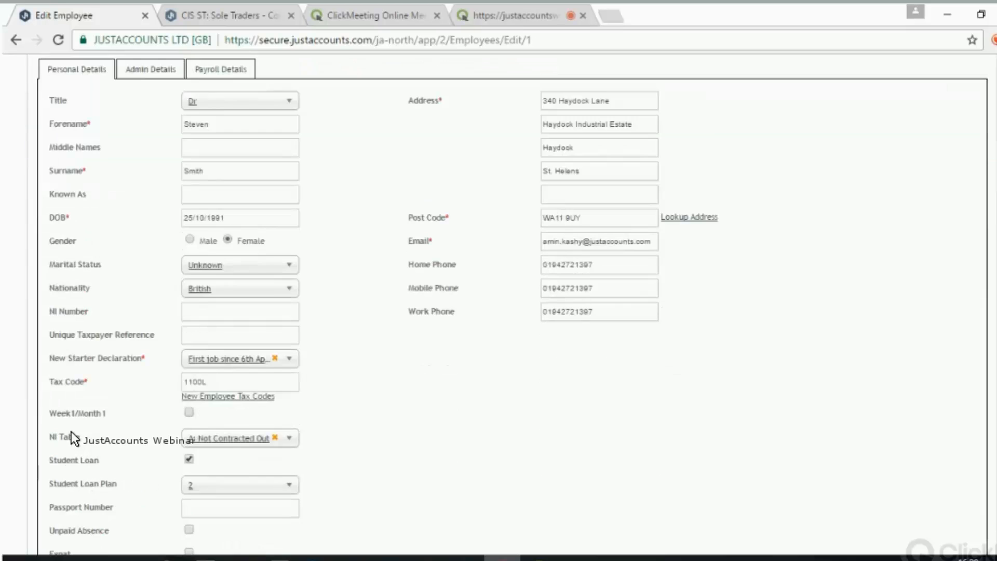
scroll(91, 428, "down", 2)
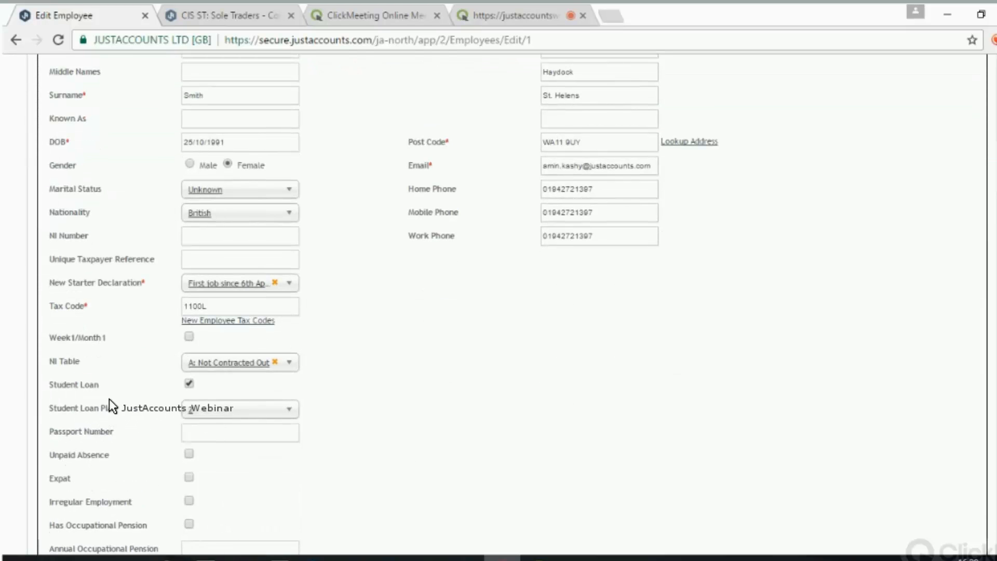
scroll(113, 390, "down", 2)
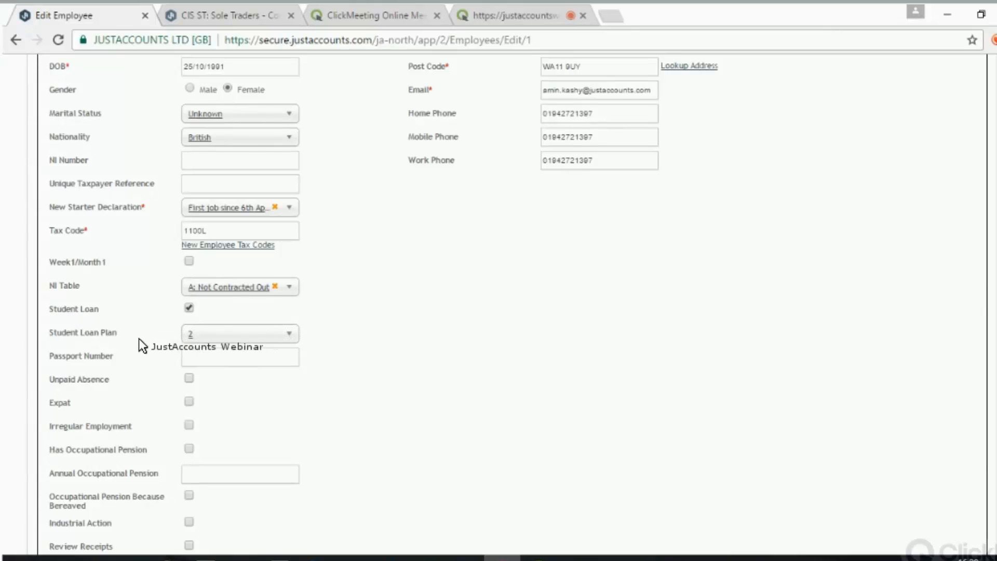
left_click(192, 310)
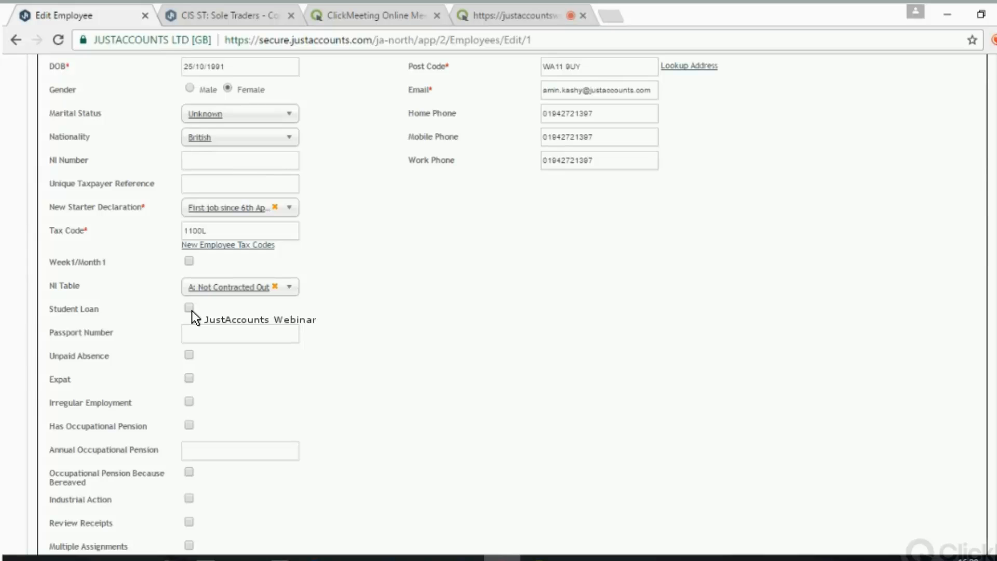
left_click(191, 309)
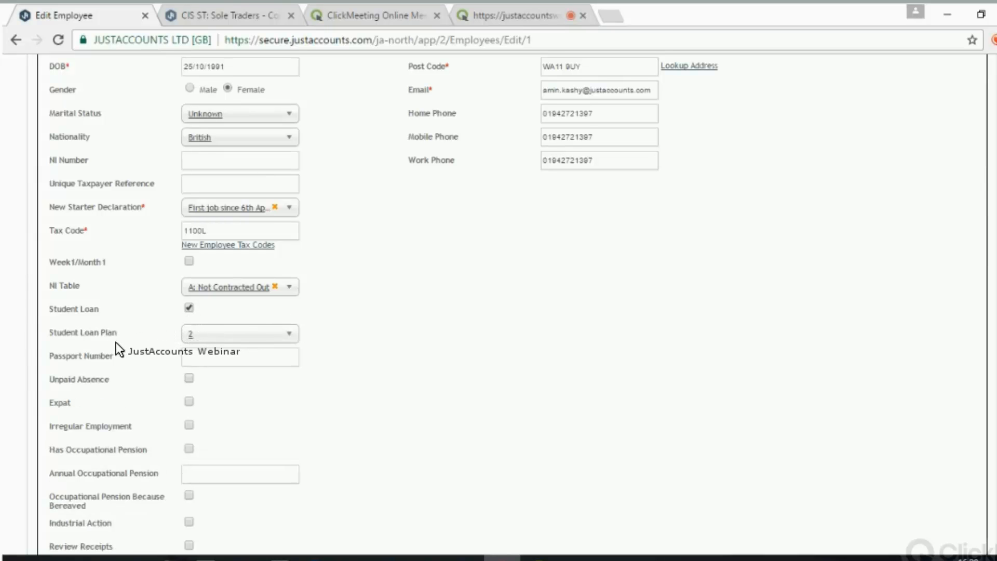
Choose Student Loan Plan 2 for the employee and save the employee's details.
left_click(193, 334)
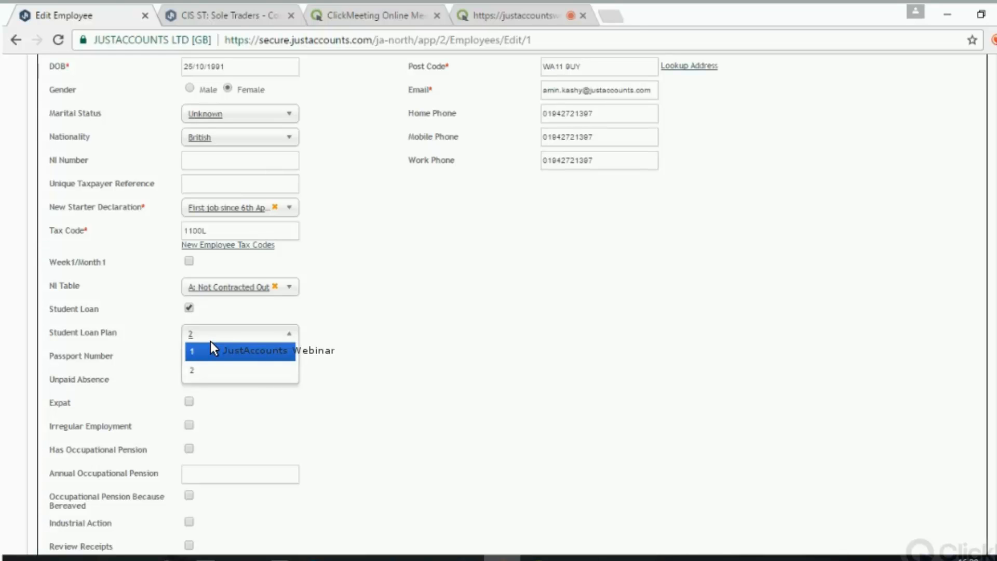
left_click(210, 370)
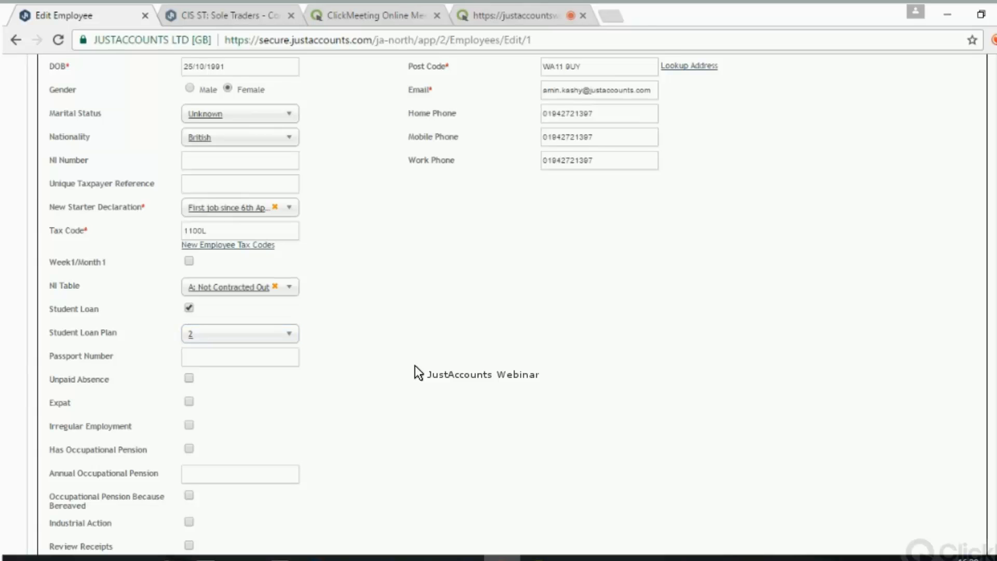
scroll(415, 366, "down", 5)
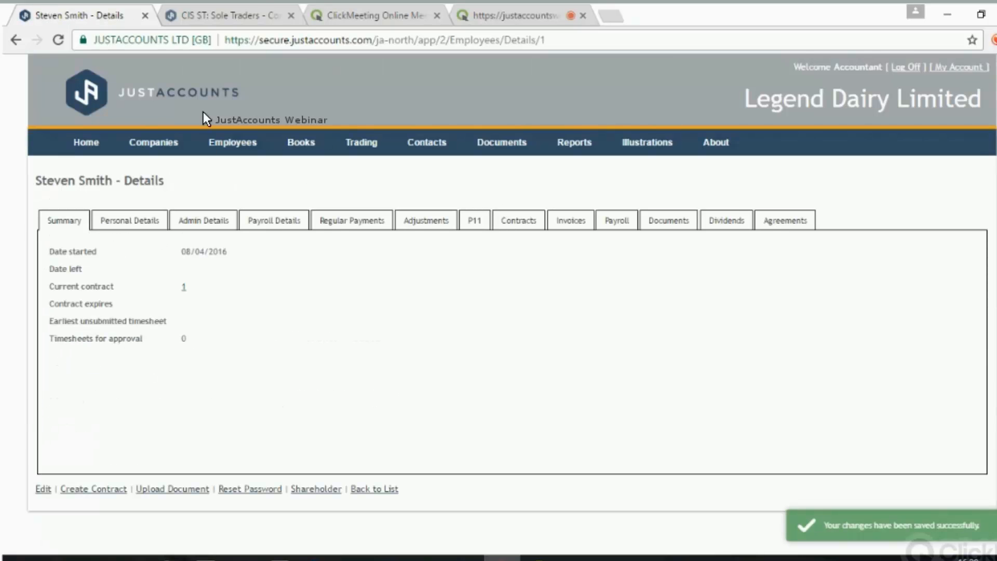
Switch to the already open company Sole Traders, start editing its details and examine the CIS settings within its tax settings.
left_click(151, 13)
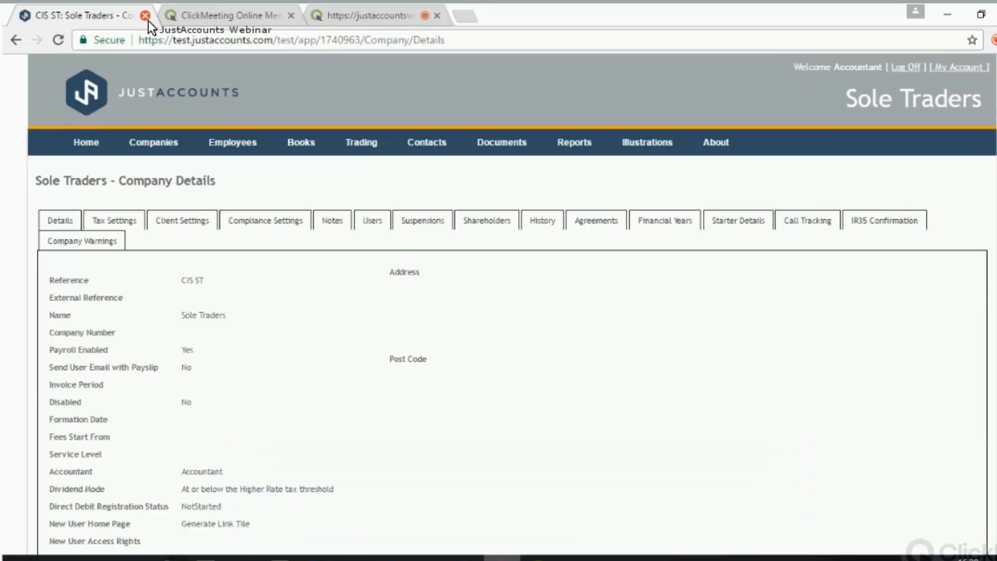
scroll(216, 386, "down", 3)
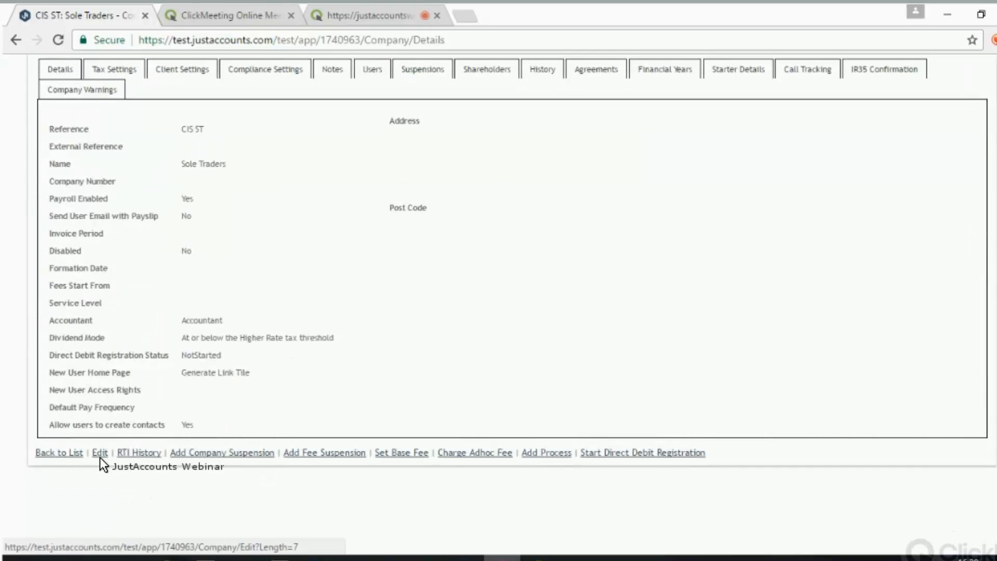
left_click(100, 454)
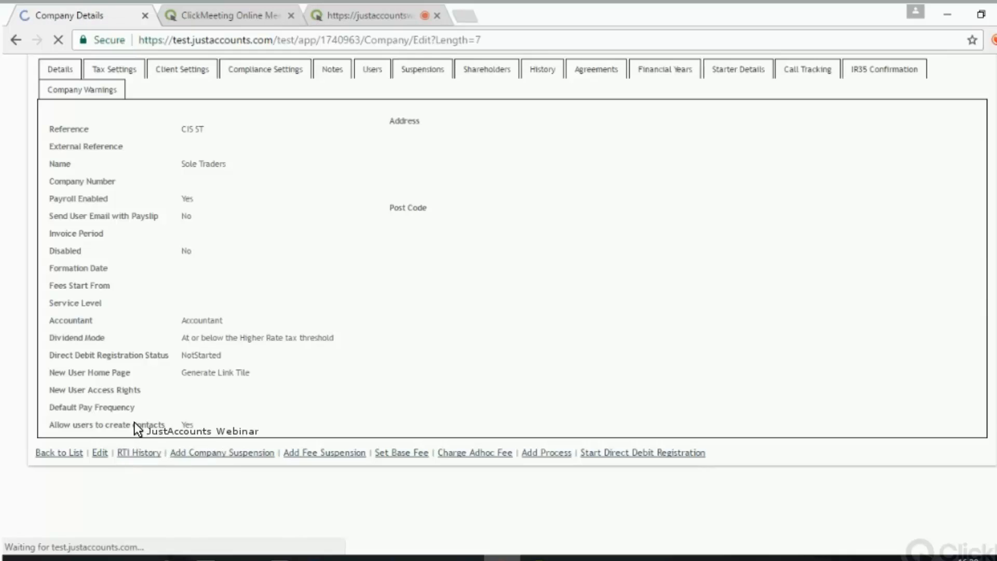
scroll(167, 394, "down", 3)
scroll(178, 280, "up", 1)
left_click(157, 148)
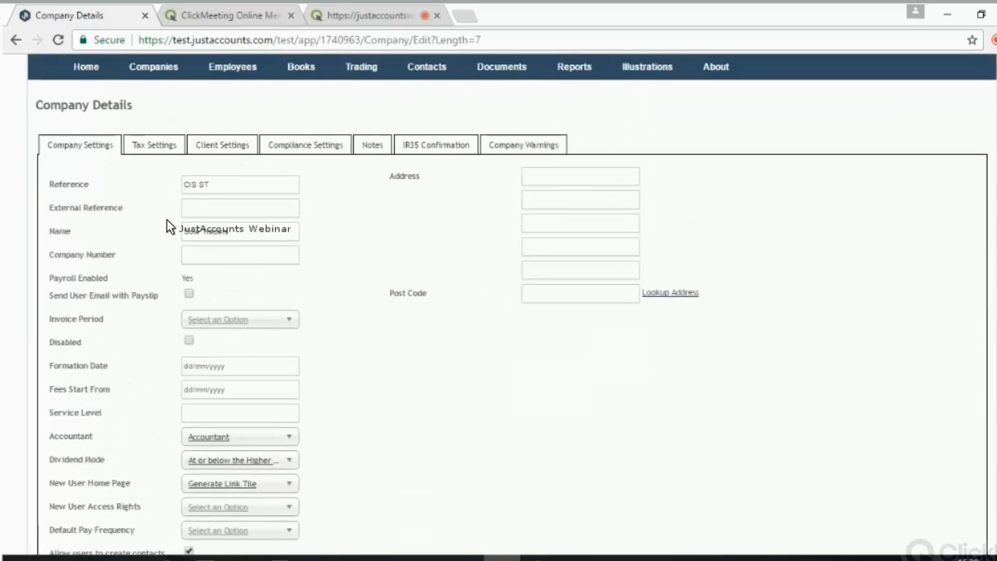
scroll(180, 336, "down", 5)
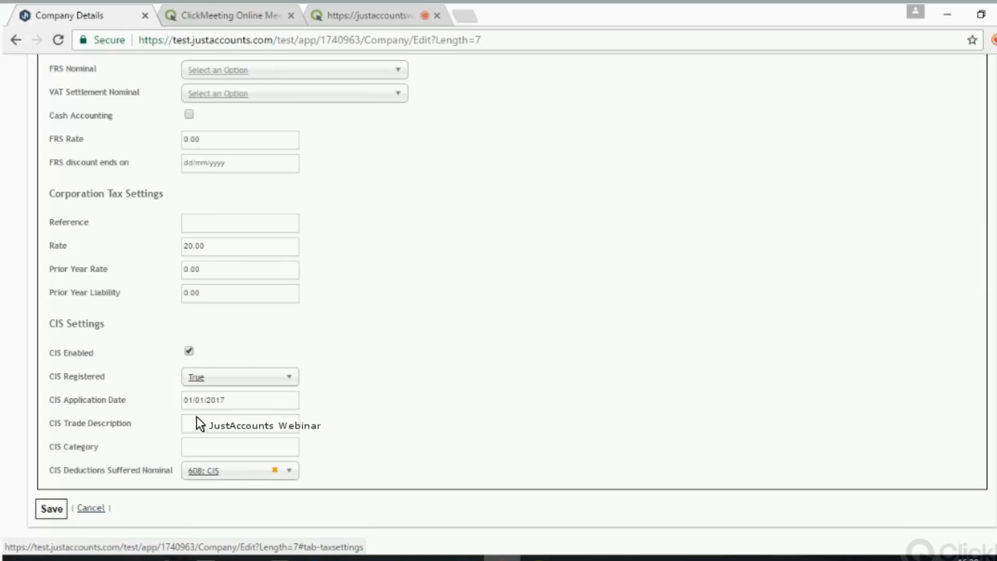
scroll(197, 418, "up", 7)
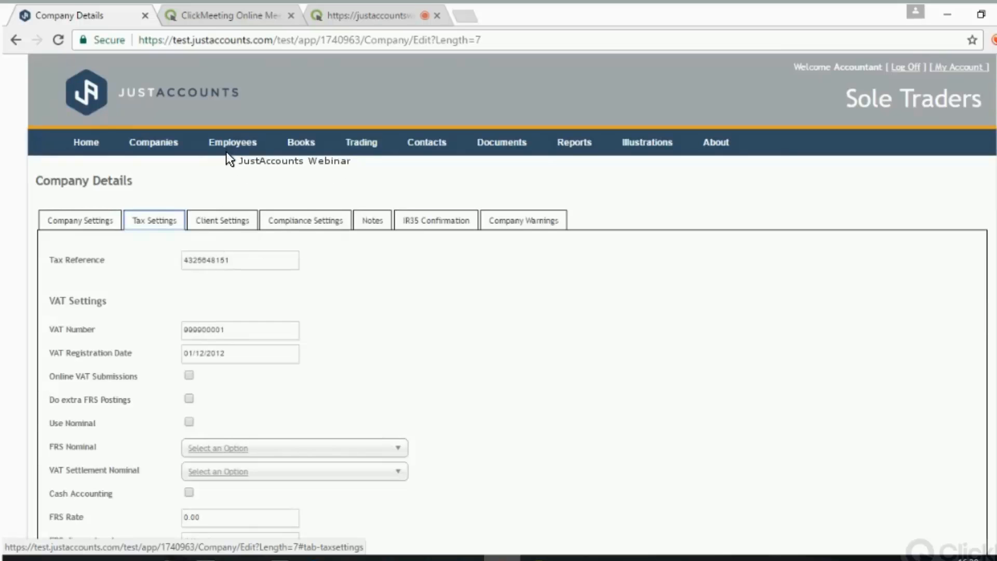
Open the first employee in the Sole Traders employee list, review the CIS subcontractor verification form, and leave it without verifying.
left_click(226, 143)
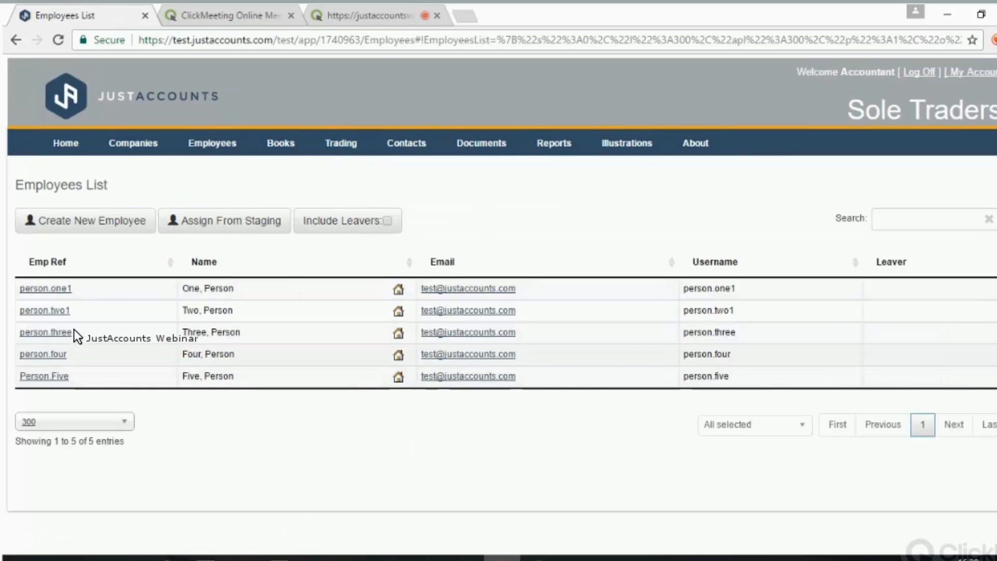
left_click(60, 288)
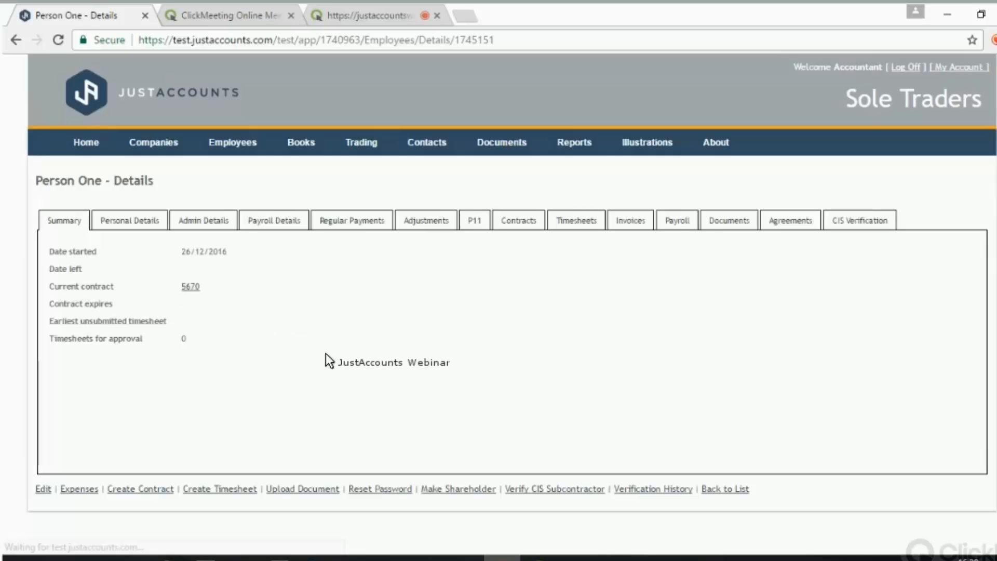
left_click(568, 490)
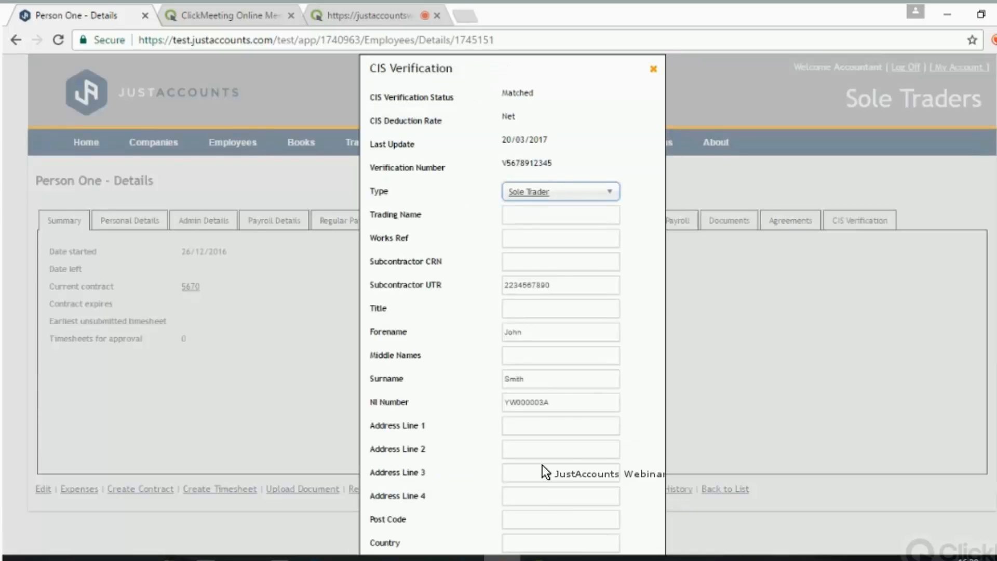
scroll(528, 338, "down", 1)
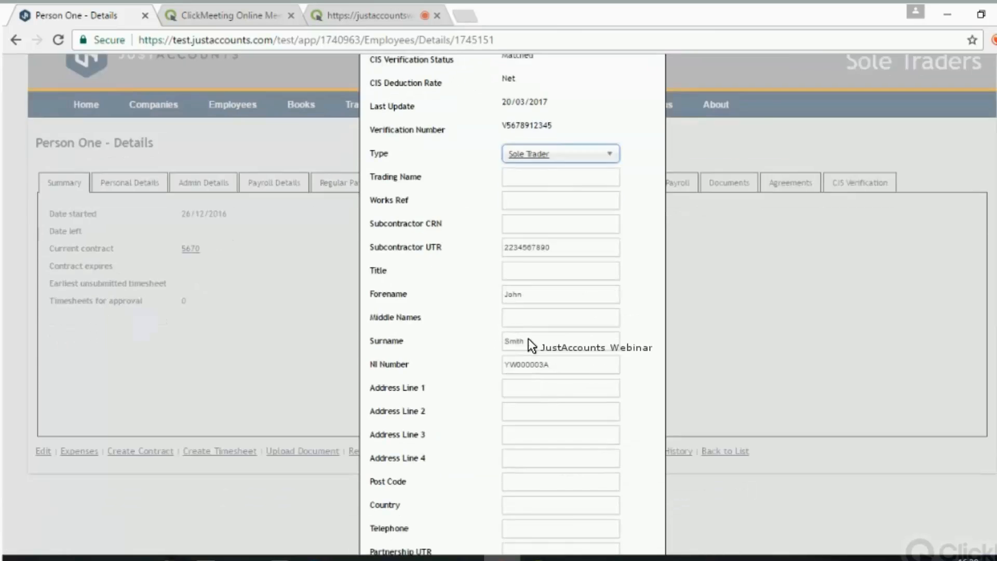
scroll(529, 339, "down", 2)
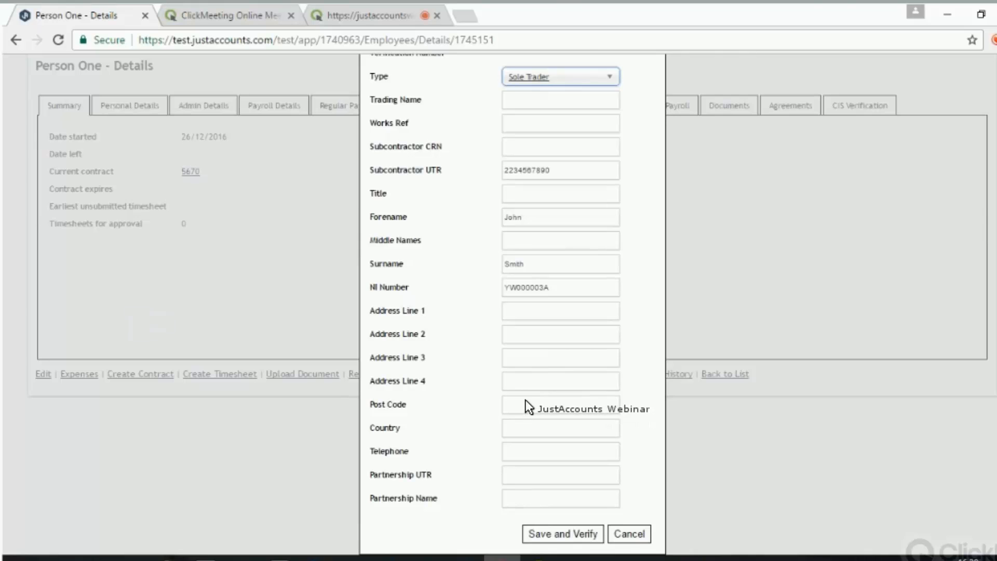
scroll(526, 400, "up", 3)
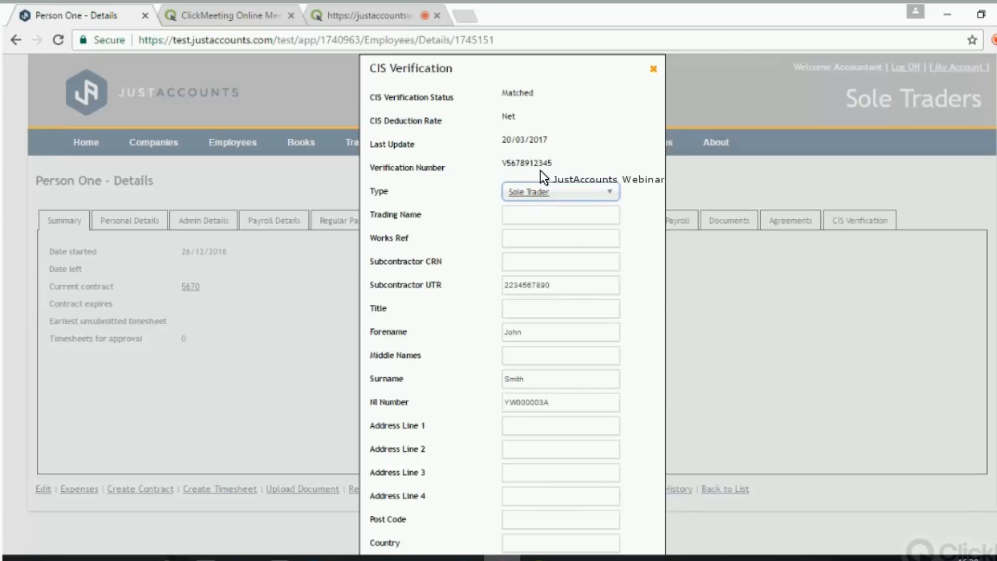
scroll(685, 400, "down", 2)
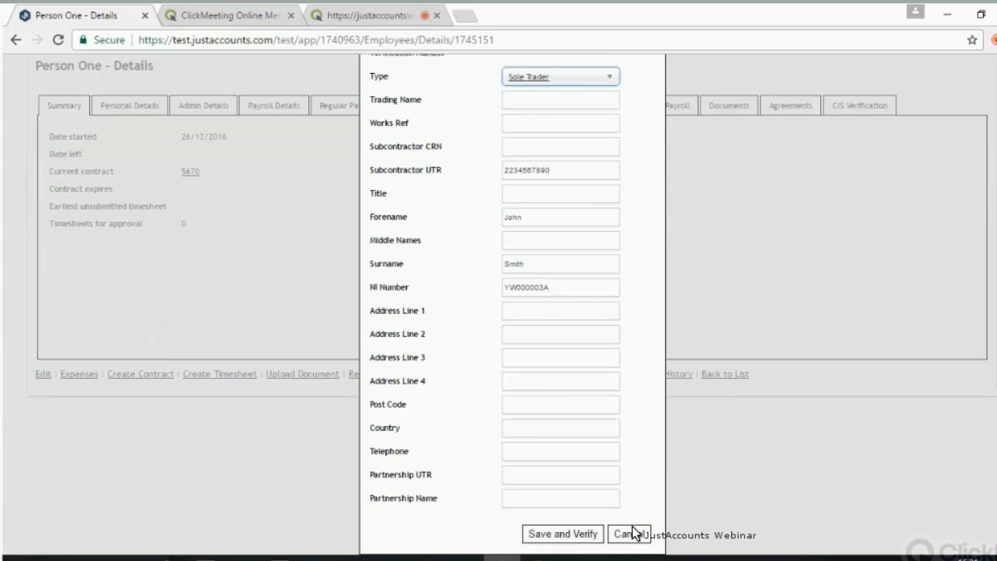
left_click(631, 527)
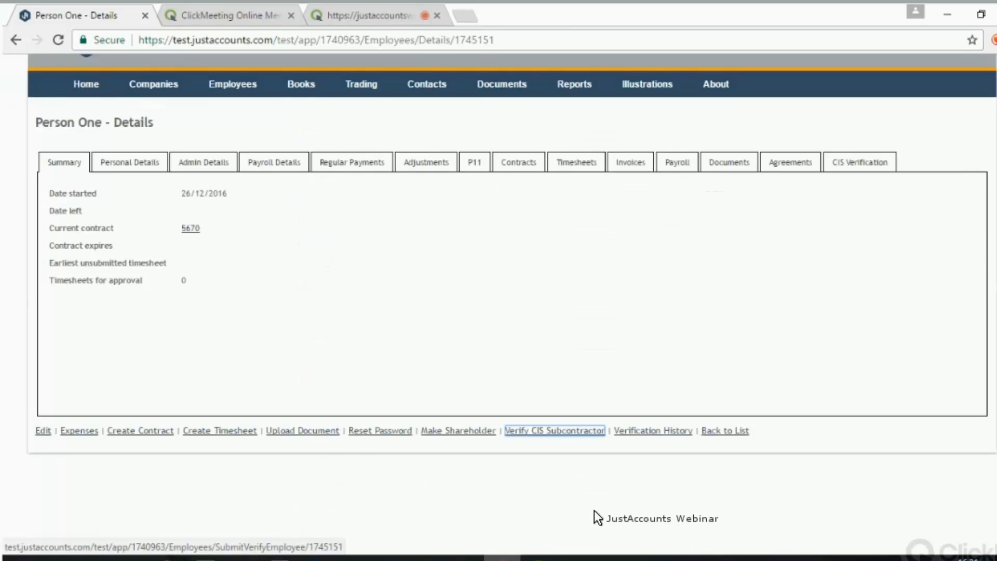
scroll(443, 285, "up", 1)
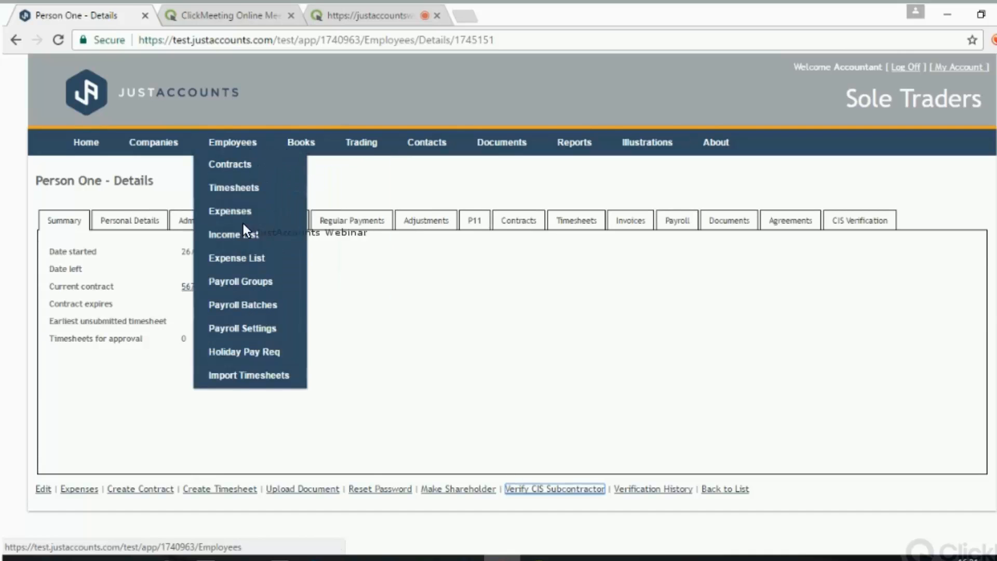
Start a timesheet import and choose the weekly sole trader timesheet spreadsheet from the Umbrella folder under JustAccounts.
mouse_move(233, 144)
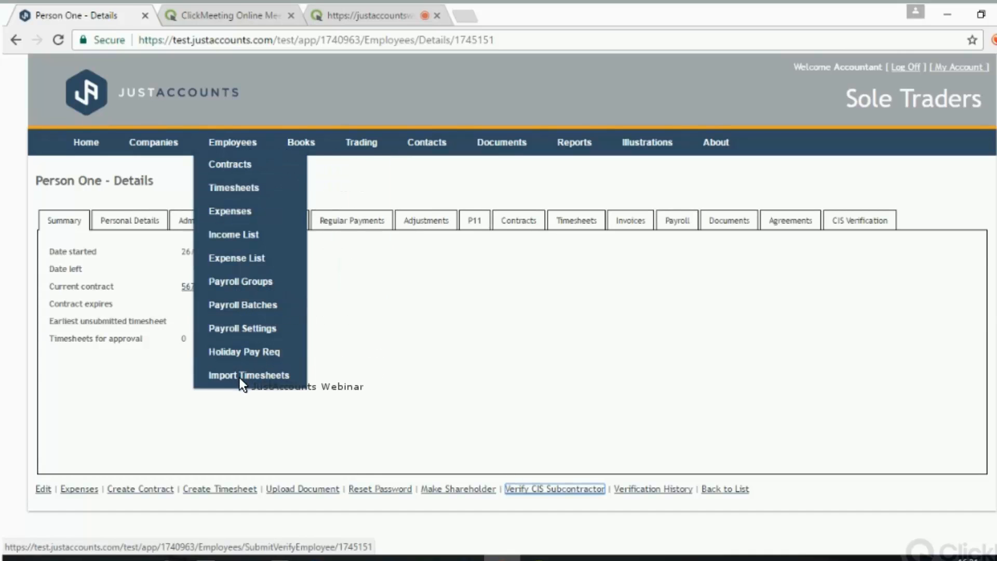
left_click(240, 376)
scroll(234, 312, "down", 1)
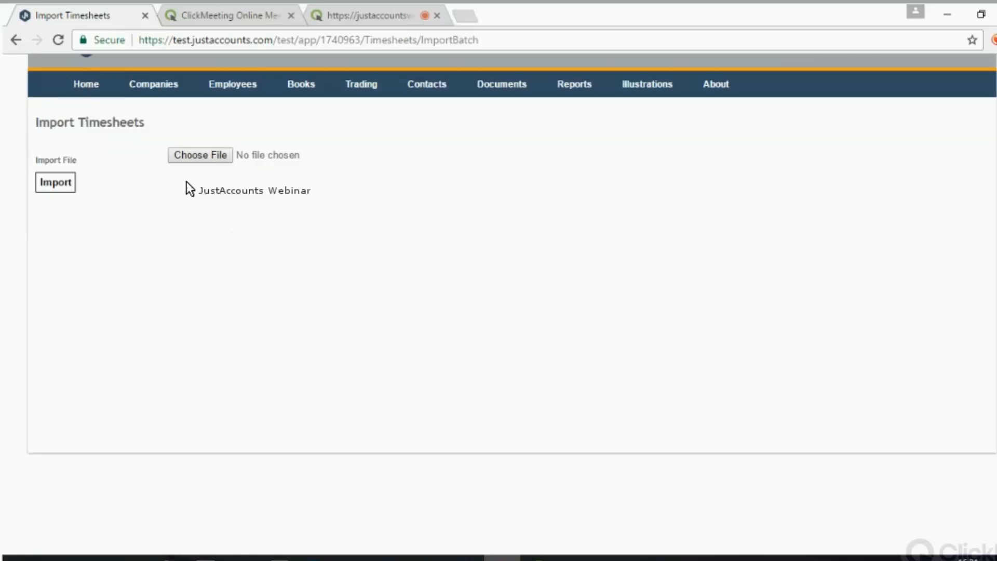
left_click(202, 155)
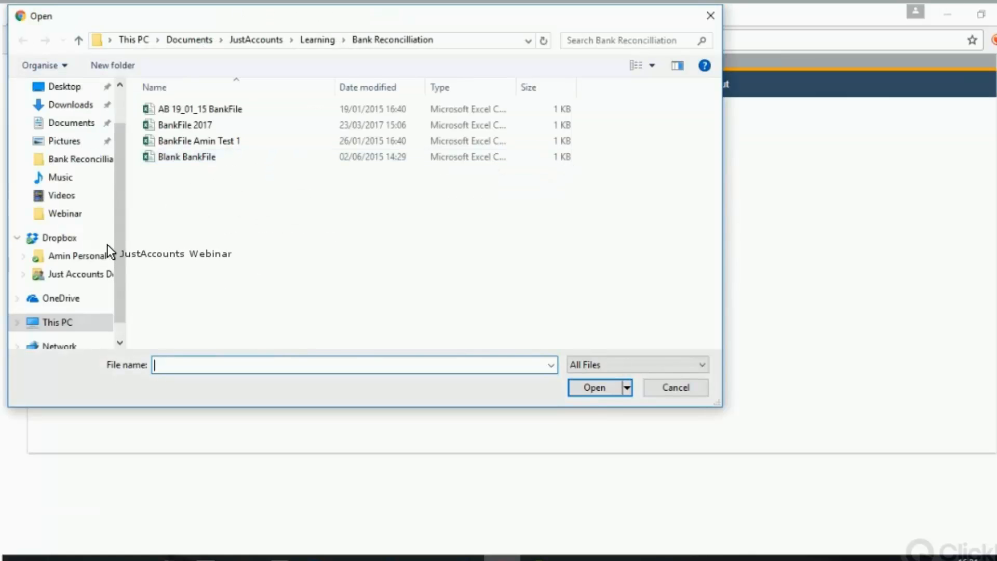
scroll(99, 197, "up", 3)
left_click(83, 118)
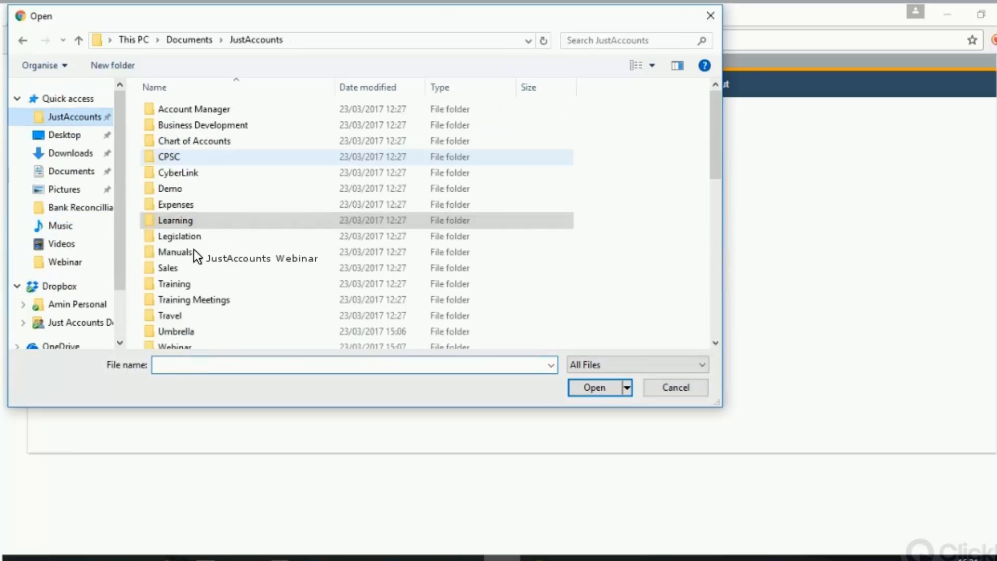
scroll(190, 290, "down", 1)
double_click(188, 293)
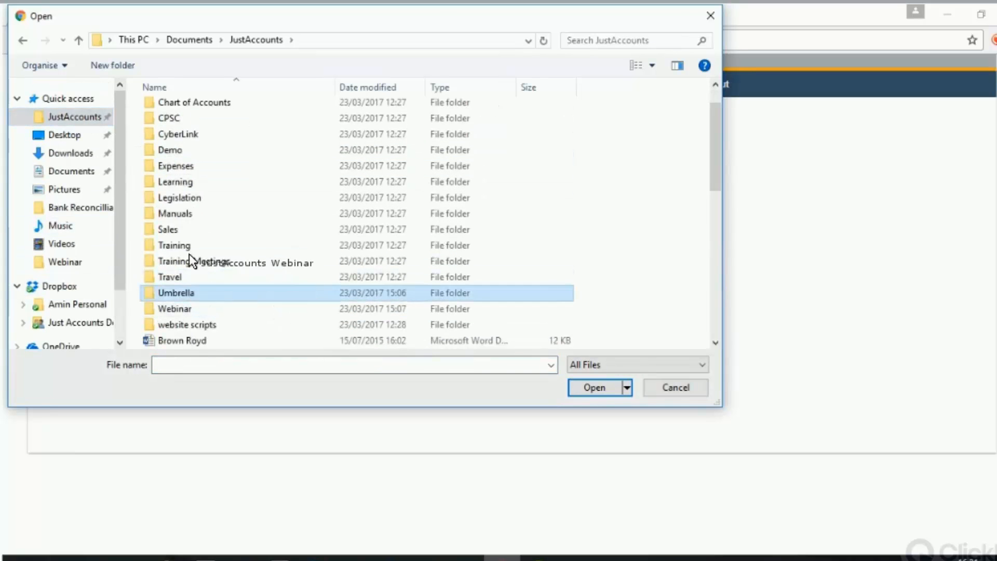
double_click(217, 157)
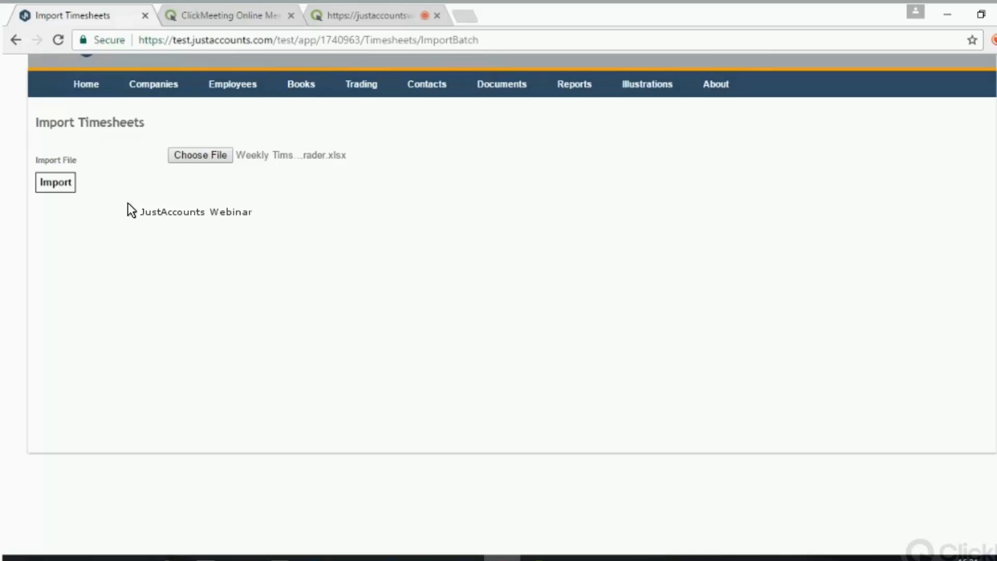
Load the chosen spreadsheet, then import and approve its timesheets, agreeing to the declaration that they were personally reviewed.
left_click(73, 180)
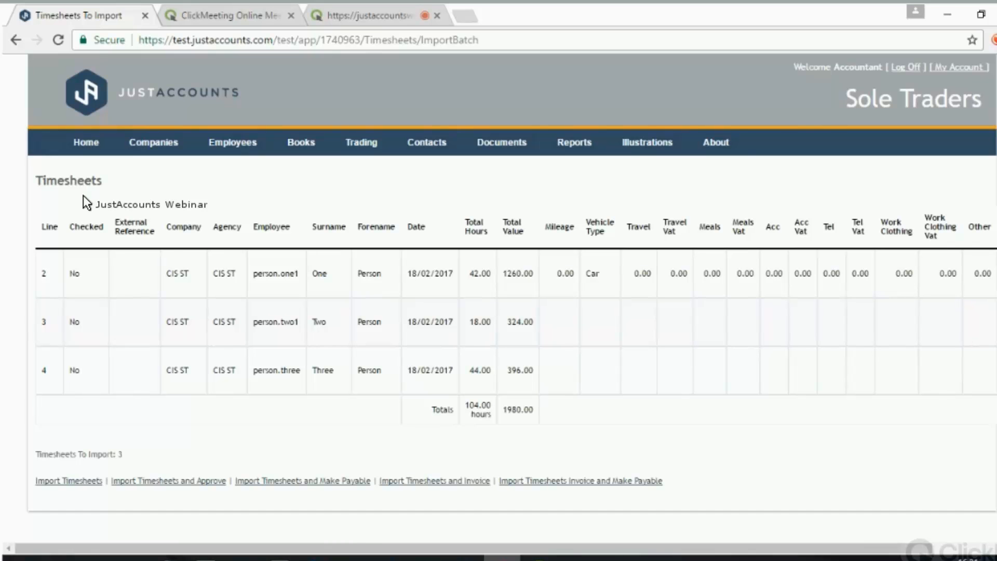
left_click(182, 481)
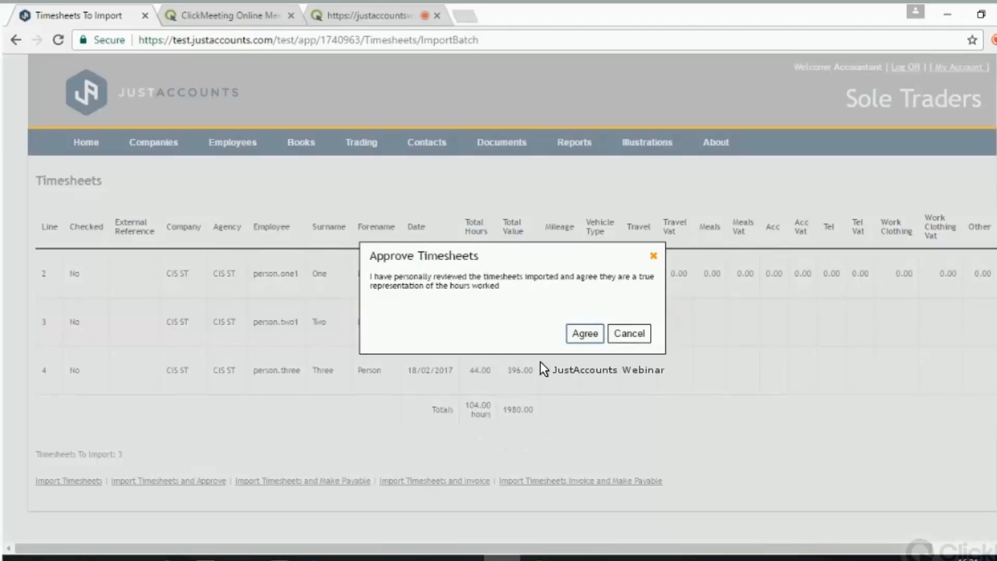
left_click(575, 334)
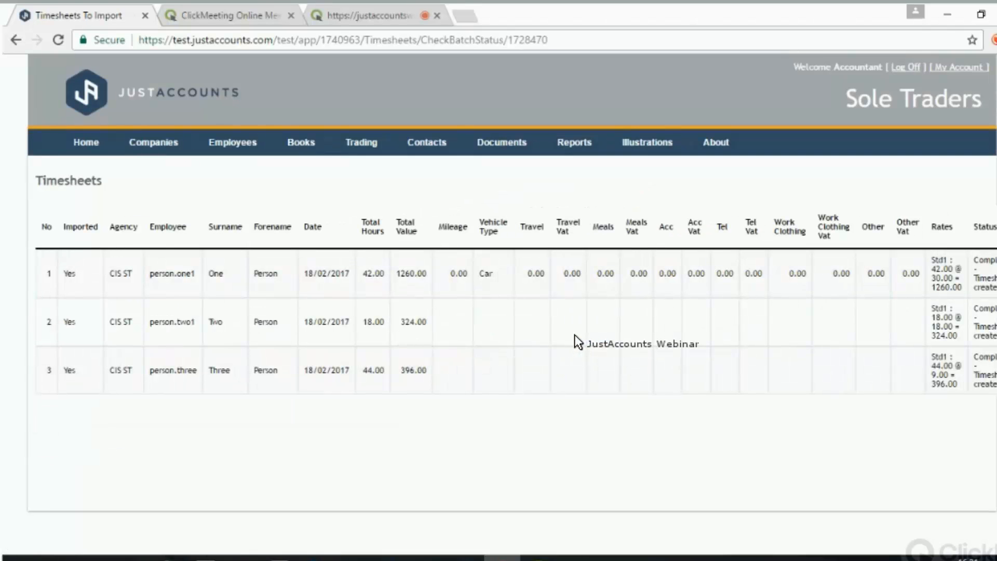
Batch update all approved timesheets in the Sole Traders timesheet list with the action Invoice with Purchase Invoice.
mouse_move(246, 149)
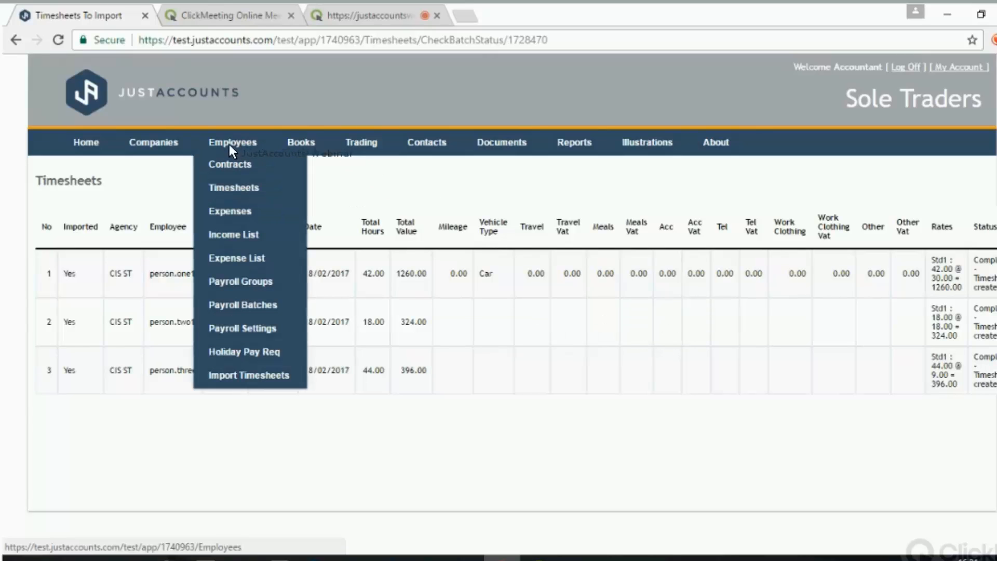
left_click(220, 184)
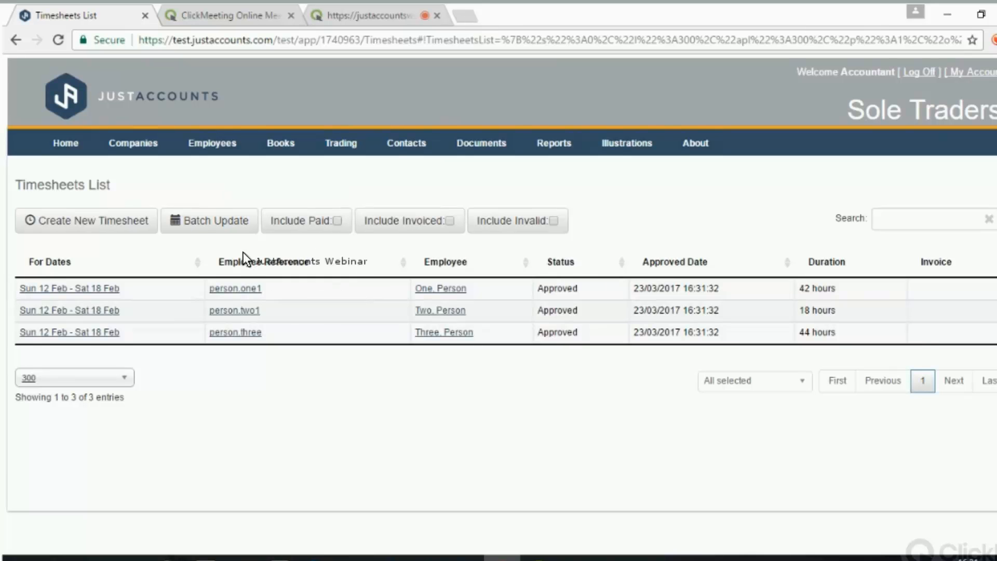
left_click(239, 222)
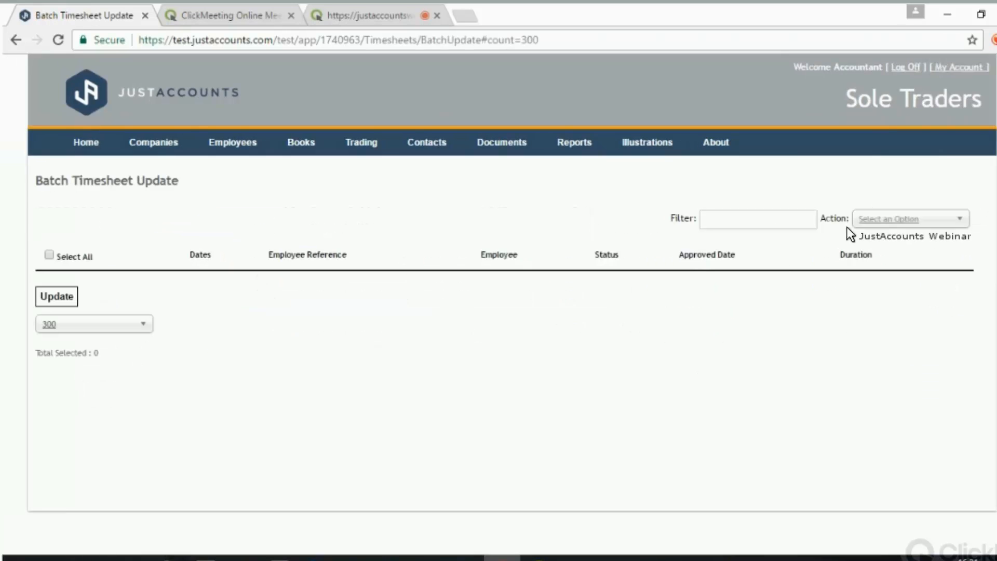
left_click(904, 219)
left_click(895, 321)
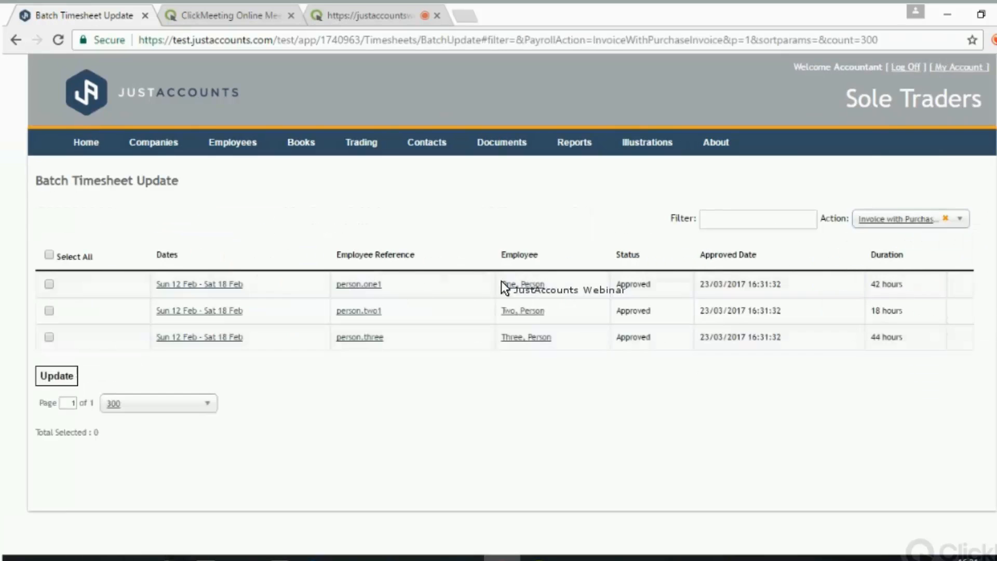
left_click(49, 256)
left_click(51, 372)
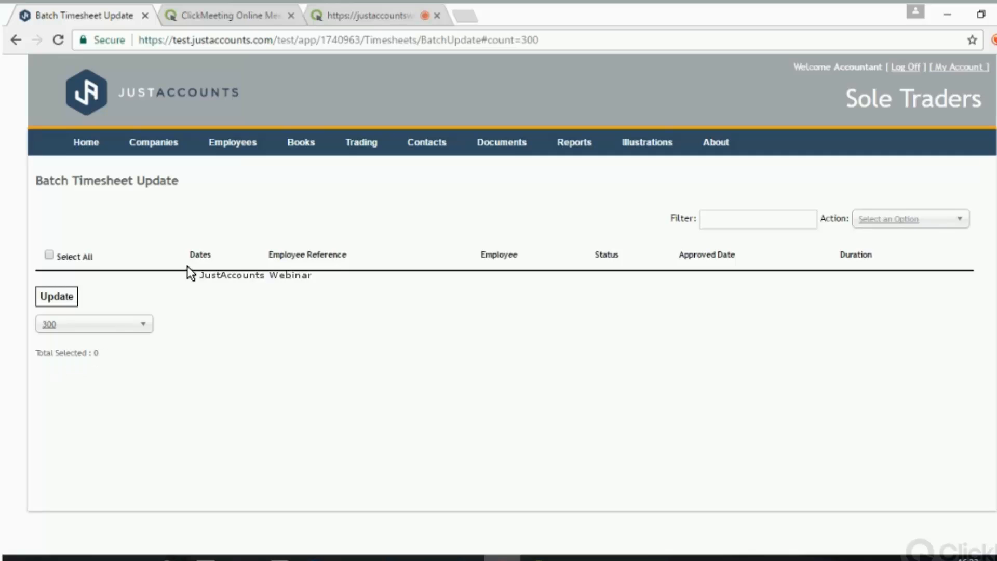
Open the newly generated Sole Trader invoice for contracted work from the sales invoice list to view its summary.
mouse_move(362, 162)
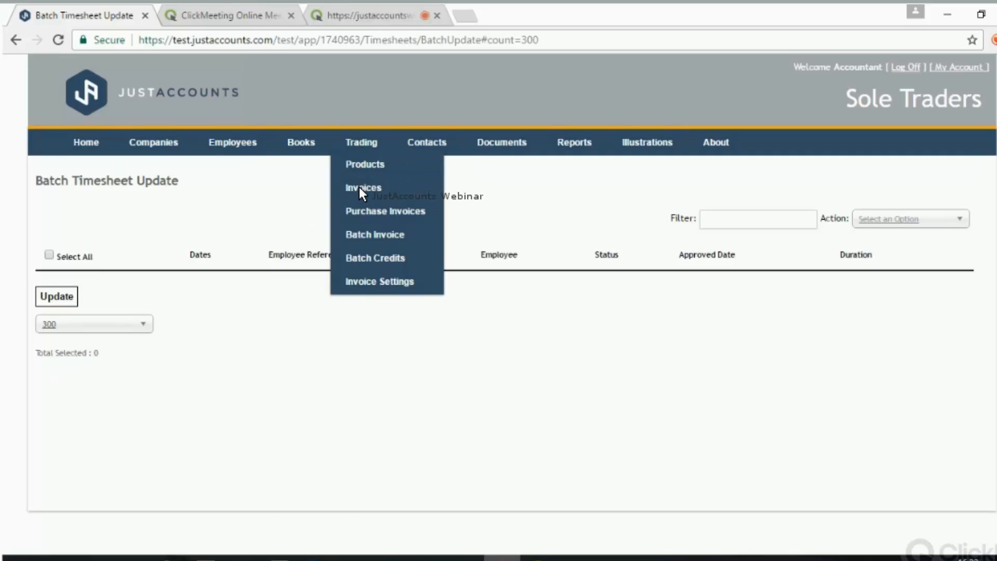
left_click(359, 187)
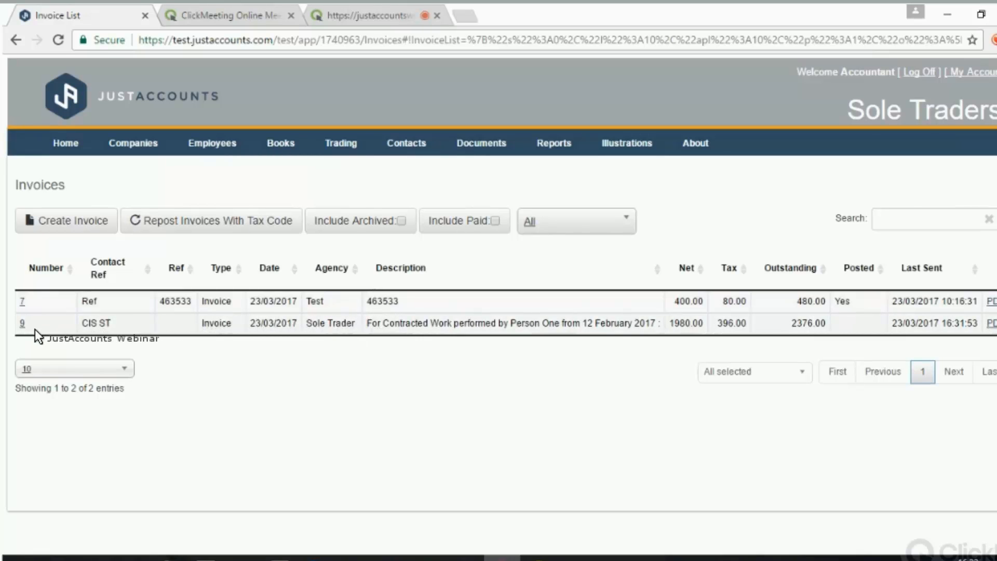
left_click(21, 323)
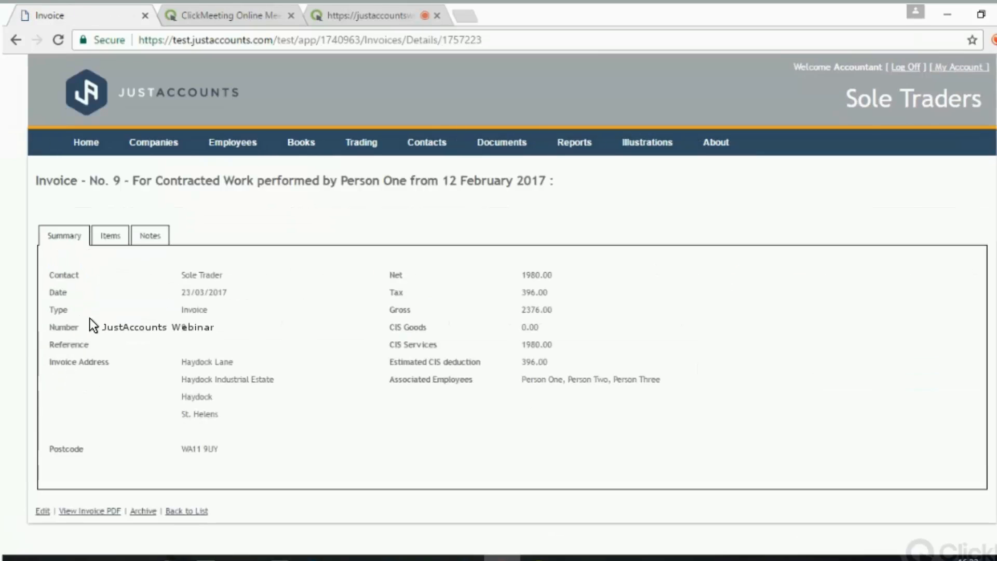
Open the Sole Trader invoice for contracted work for editing, review its line items and CIS deductions, and post it.
scroll(82, 414, "down", 2)
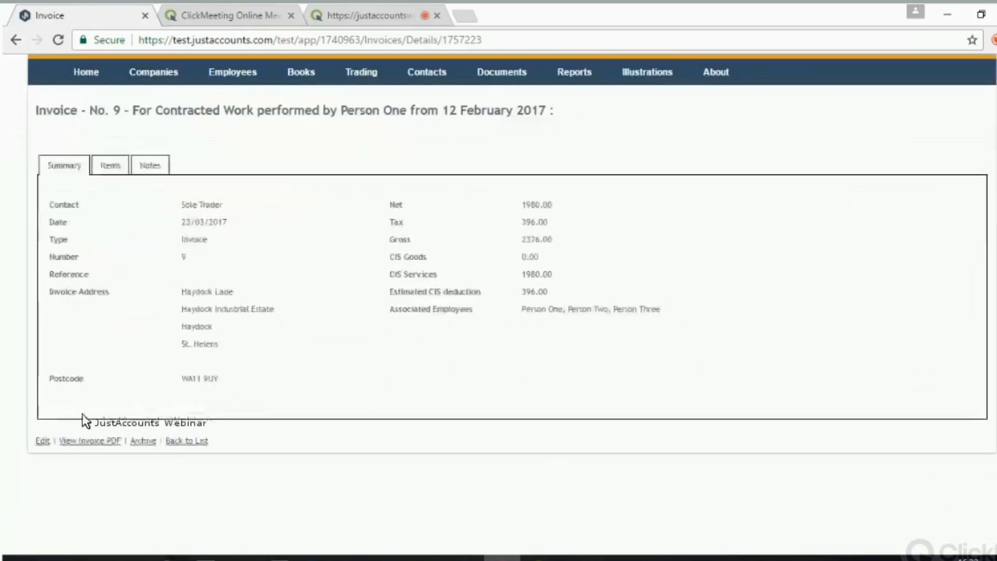
left_click(46, 440)
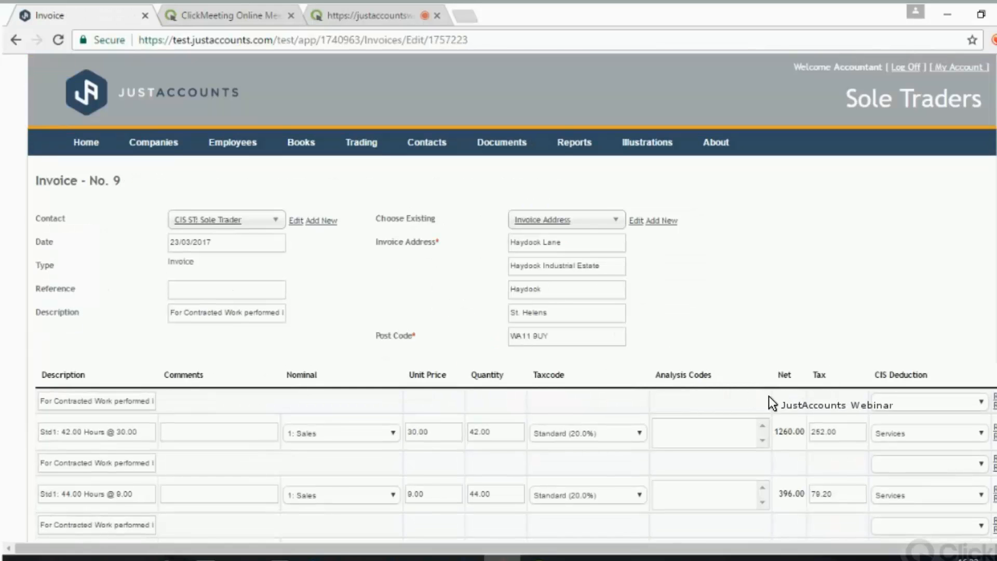
scroll(778, 398, "down", 1)
scroll(788, 408, "down", 1)
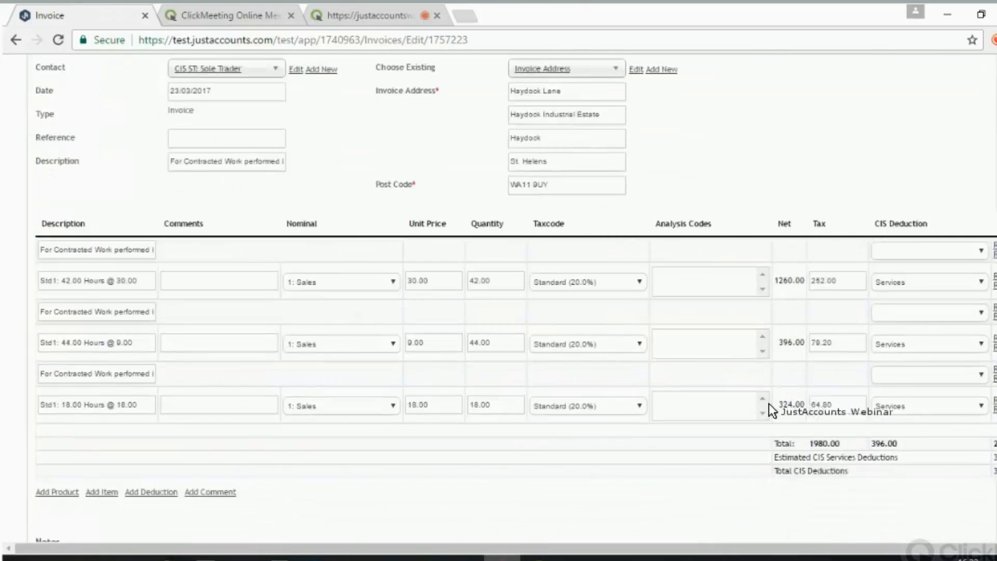
scroll(113, 442, "down", 3)
scroll(114, 434, "down", 3)
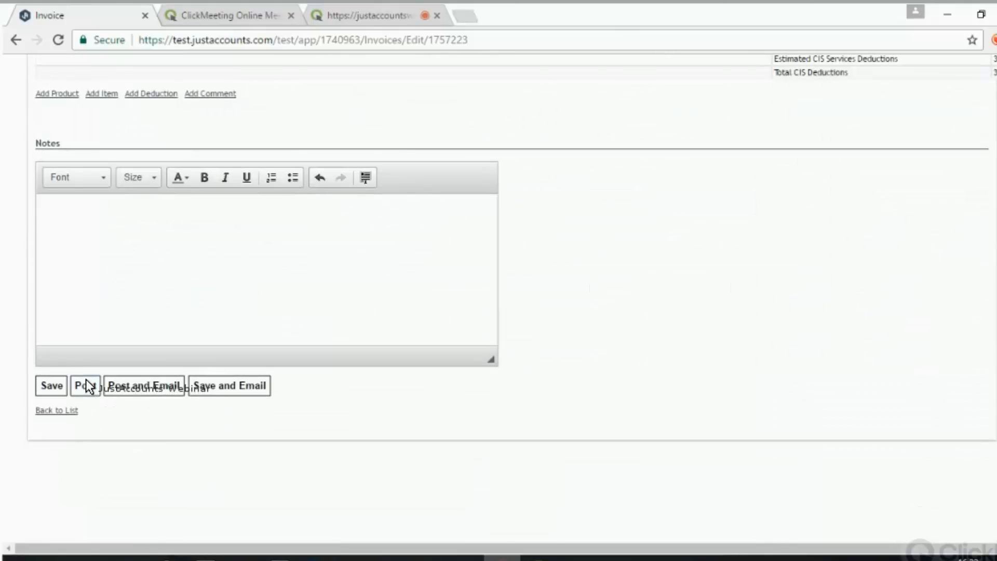
left_click(85, 379)
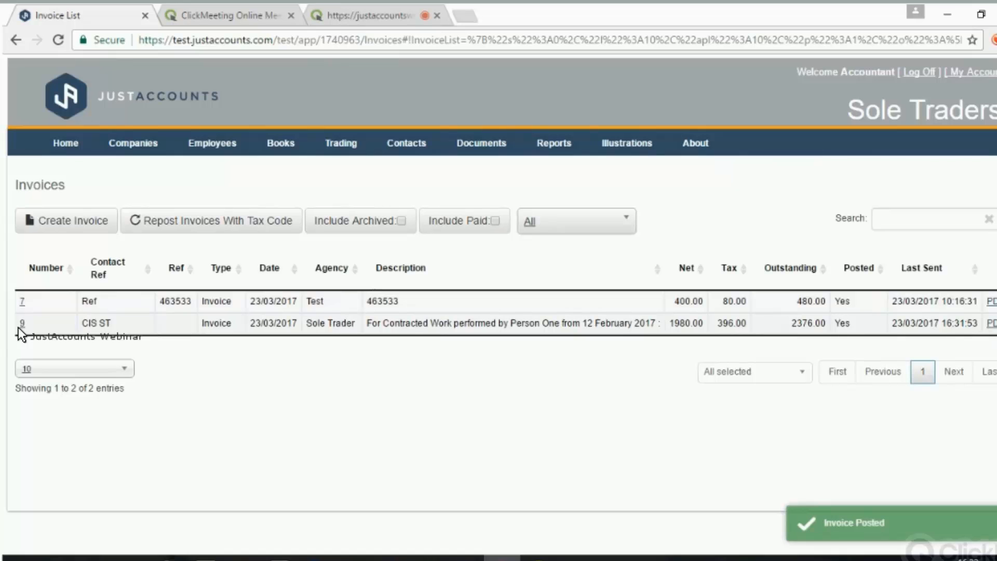
Post a 1980.00 payment to 692: Current account with a 396.00 CIS deduction on the posted invoice, and view its line items.
left_click(22, 322)
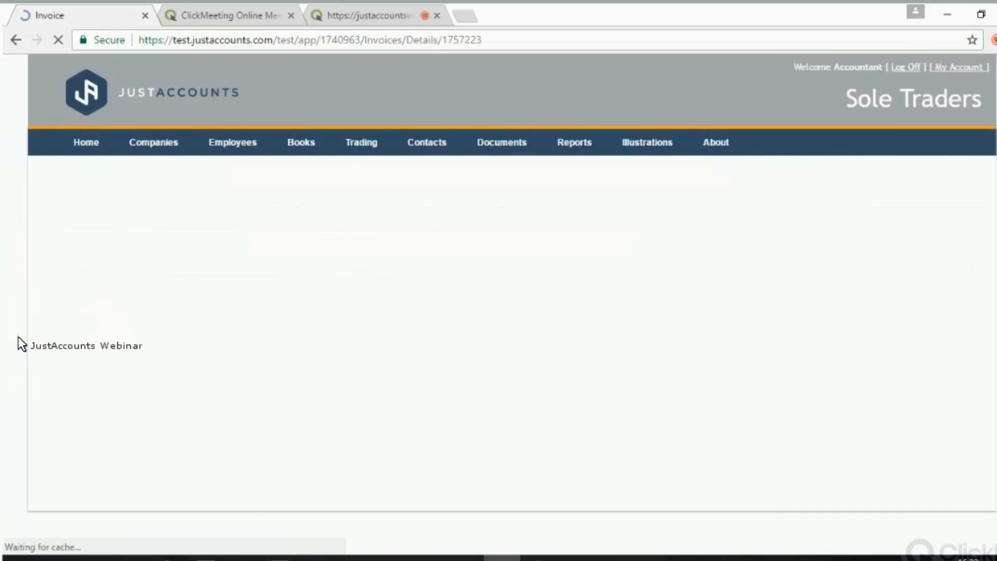
left_click(80, 509)
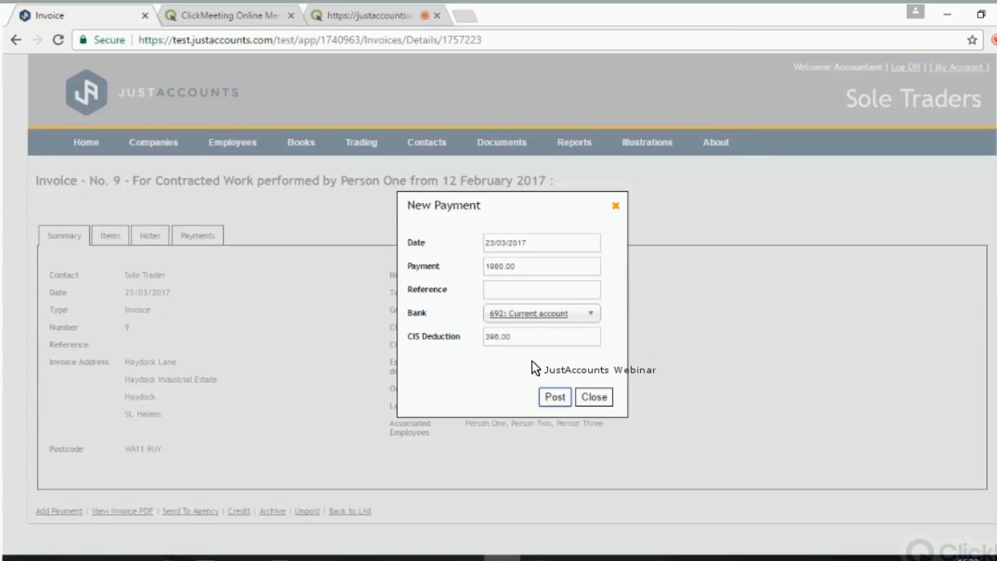
left_click(552, 397)
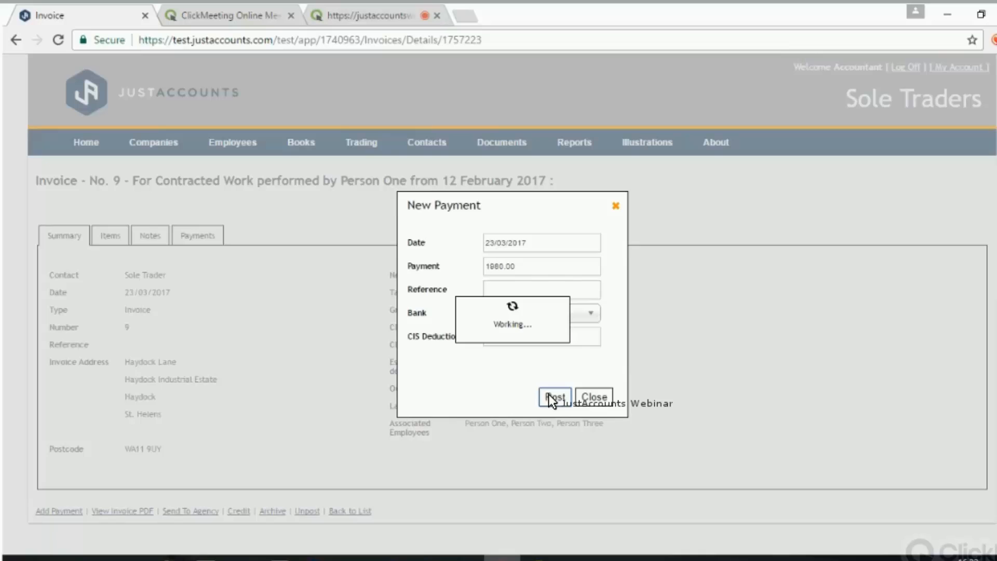
left_click(592, 400)
mouse_move(357, 147)
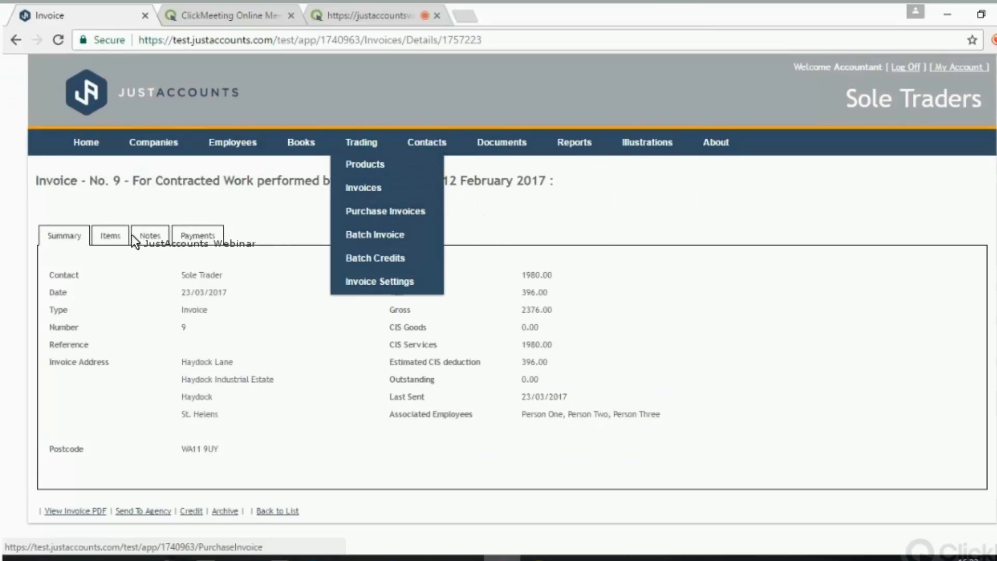
left_click(111, 238)
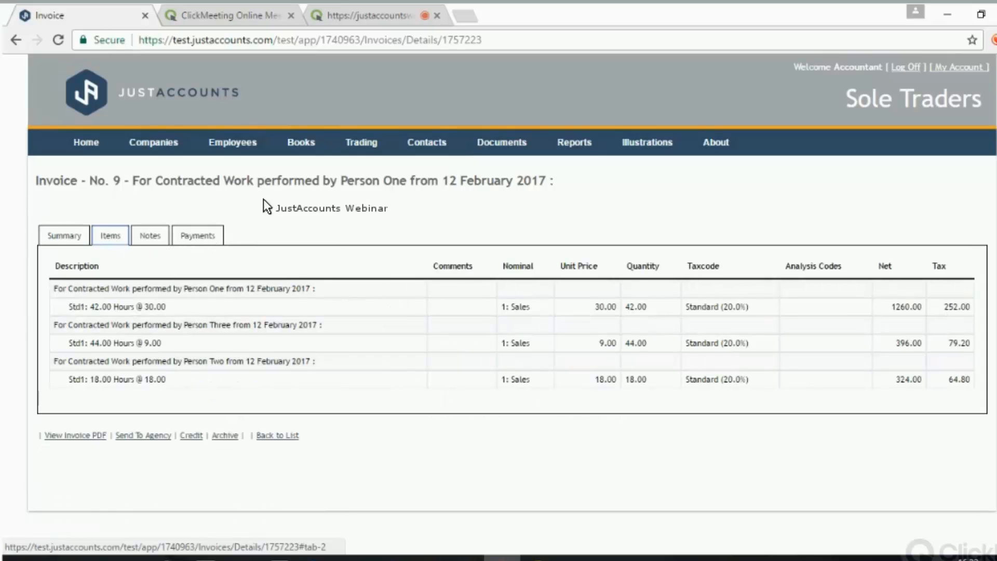
Pay 376.00 on the 451.20 purchase invoice from 692: Current account, dated 23/03/2017.
mouse_move(361, 171)
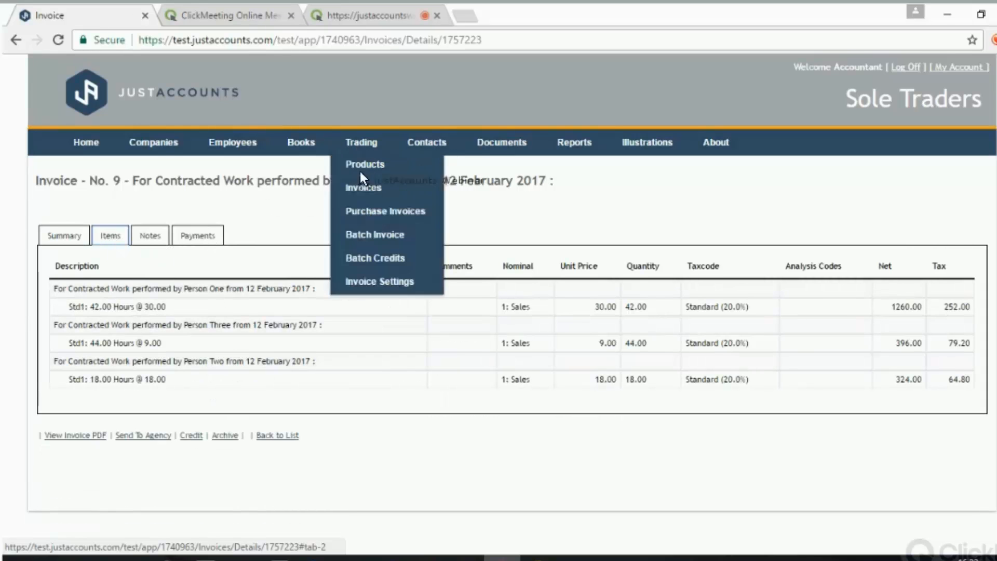
left_click(354, 210)
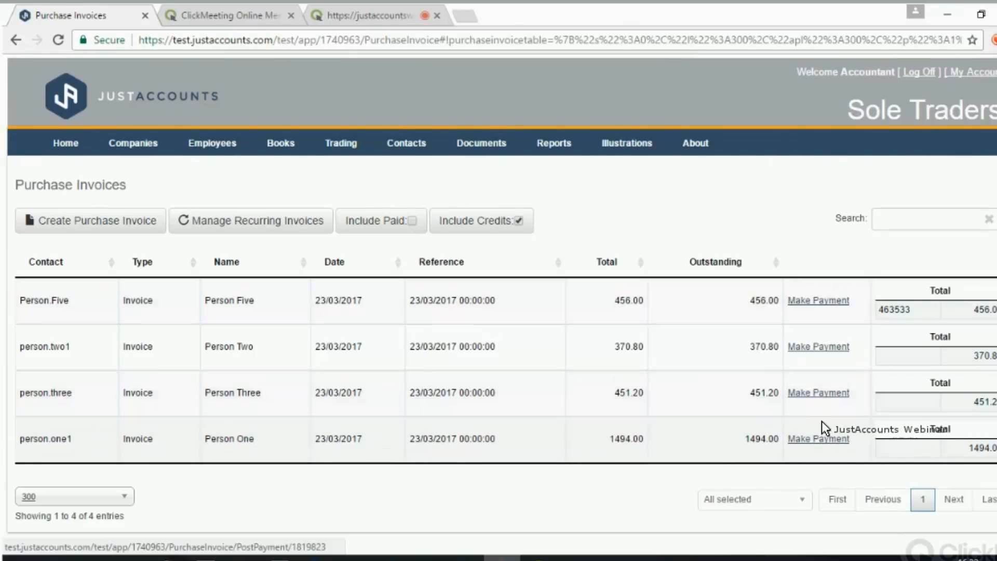
left_click(826, 393)
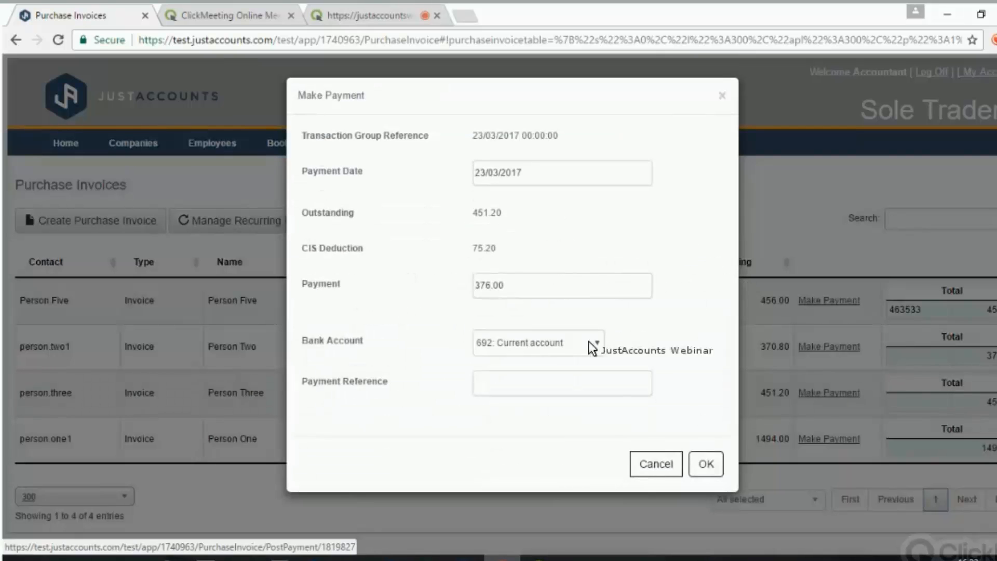
left_click(719, 469)
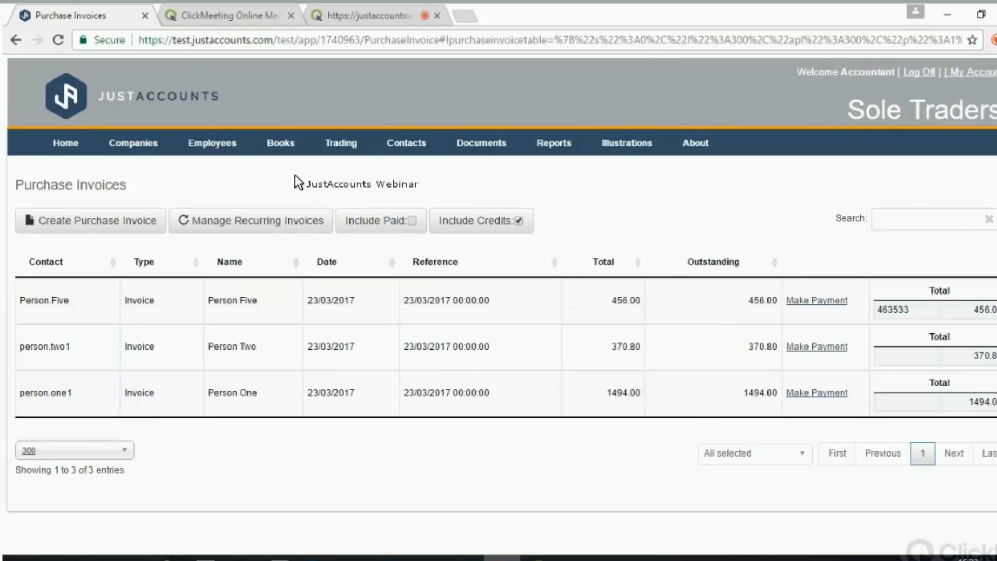
Recalculate the Sole Traders CIS 300 return for month 12 of 2017 and review its details of payments and deductions.
left_click(193, 148)
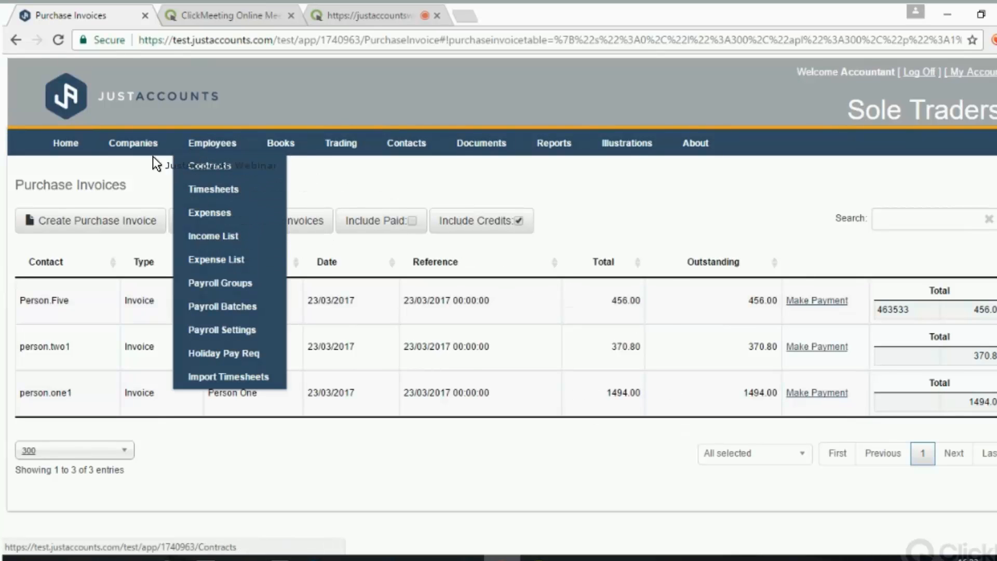
left_click(130, 145)
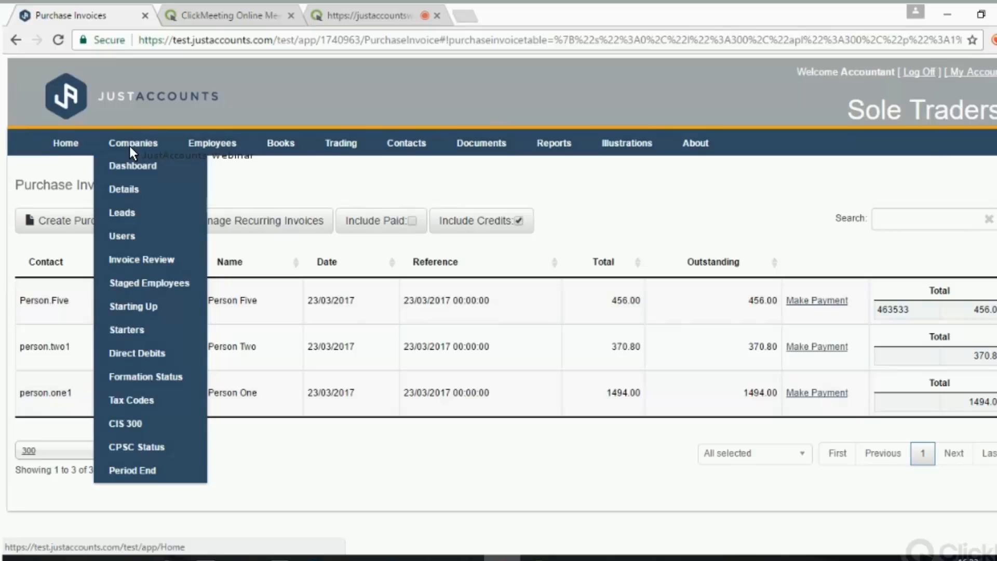
left_click(129, 426)
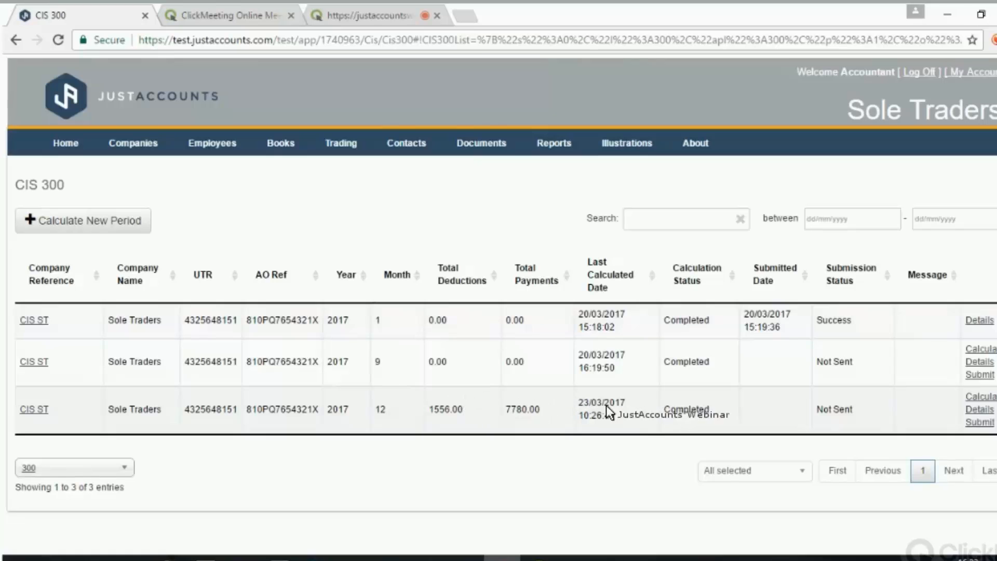
left_click(982, 398)
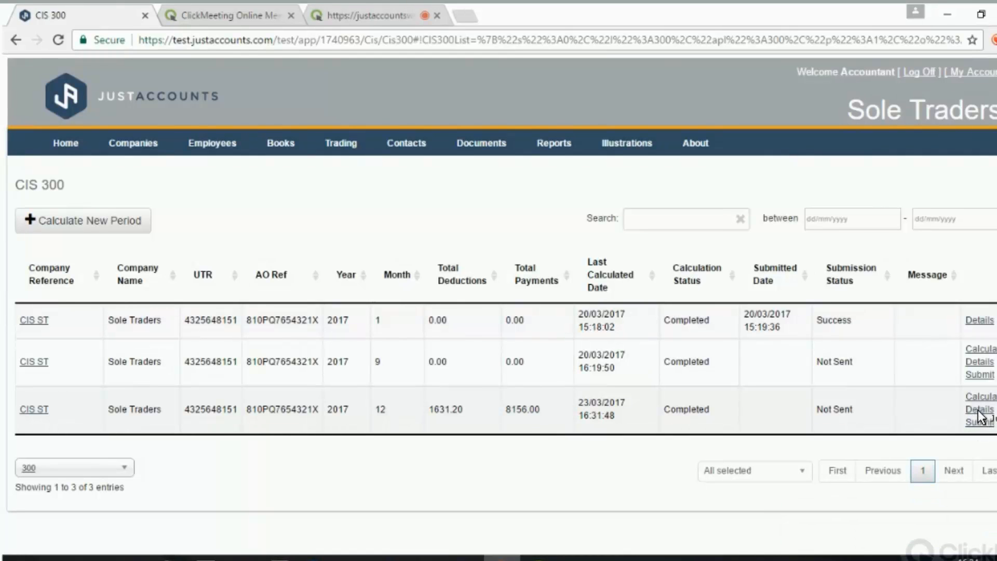
left_click(980, 411)
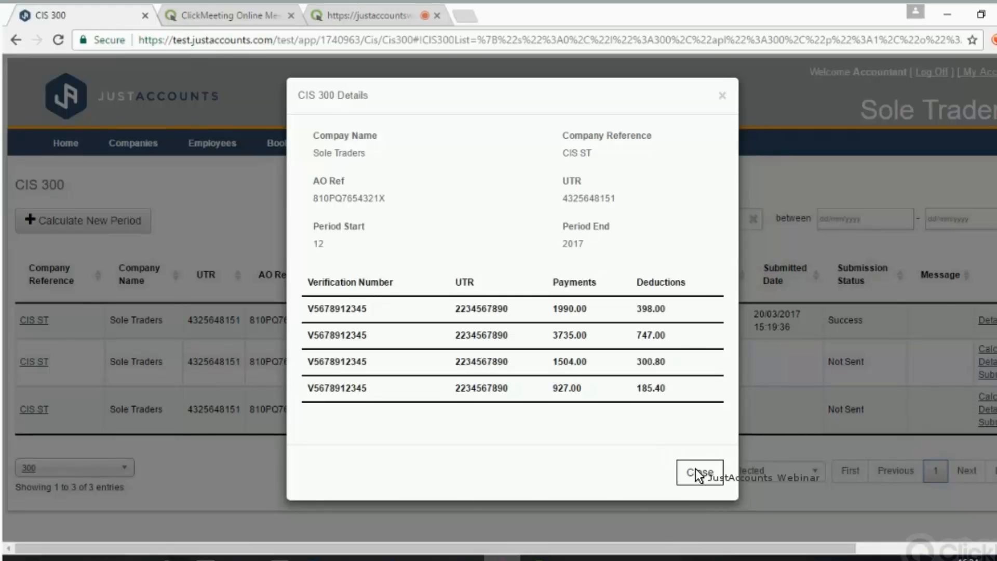
left_click(699, 472)
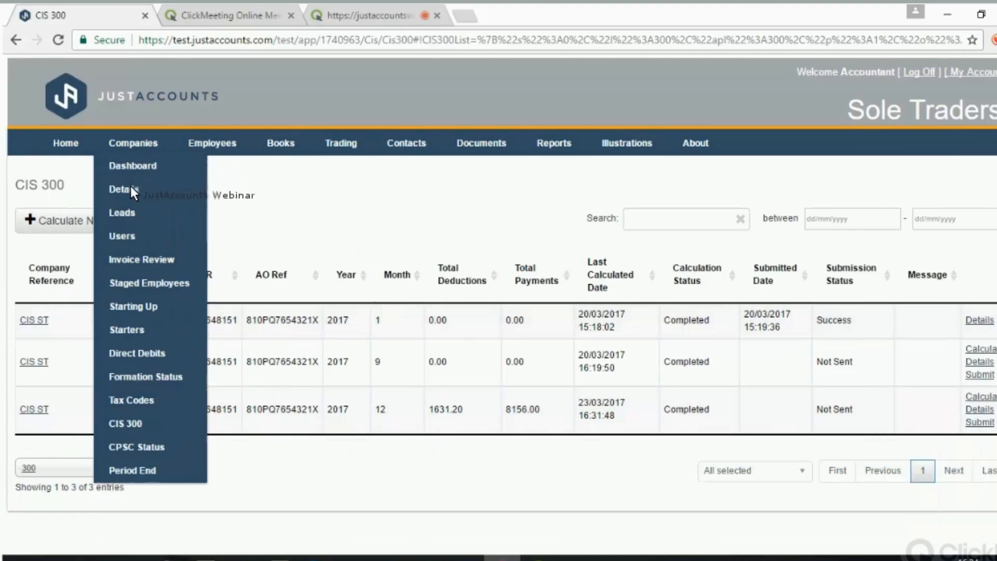
Open the company details of Sole Traders.
left_click(131, 187)
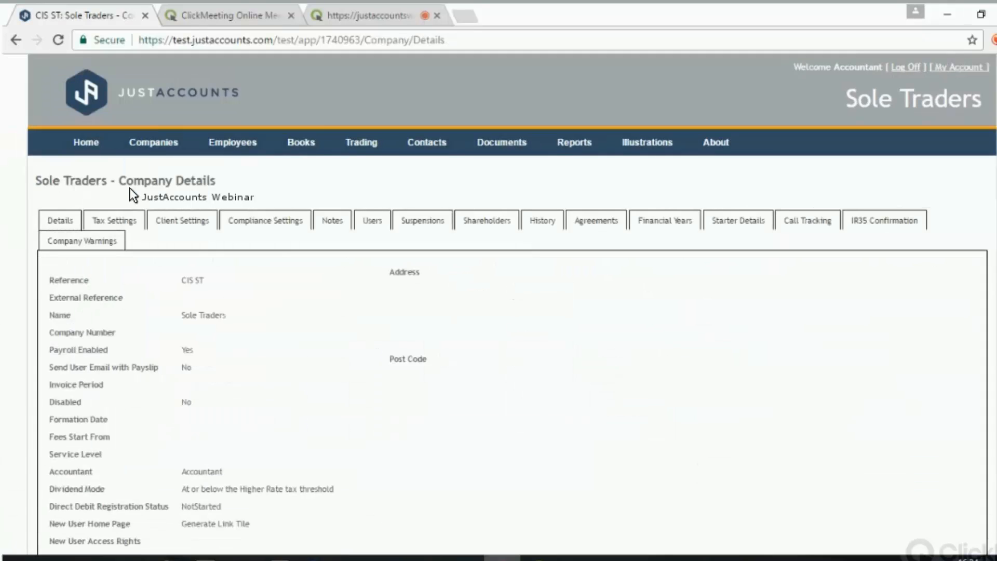